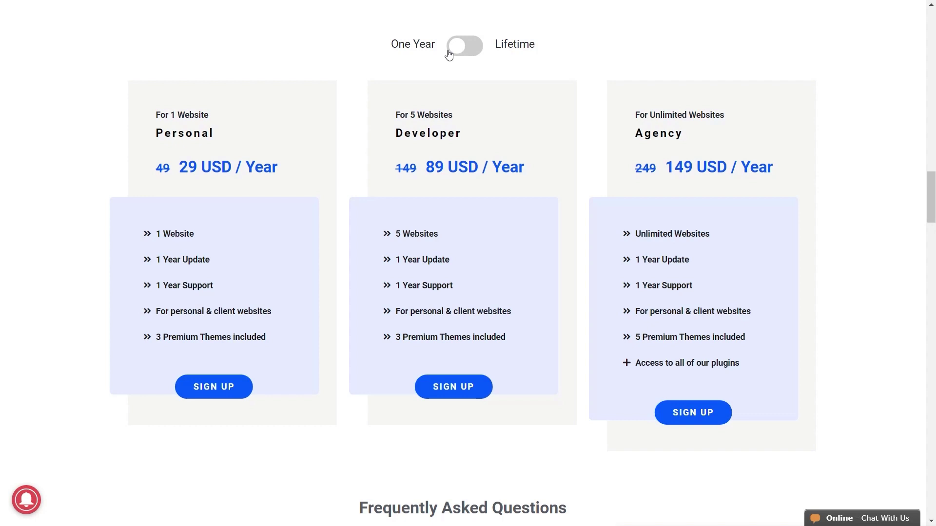
# - Compare the one-year and lifetime prices of the Personal, Developer and Agency plans
pyautogui.click(471, 55)
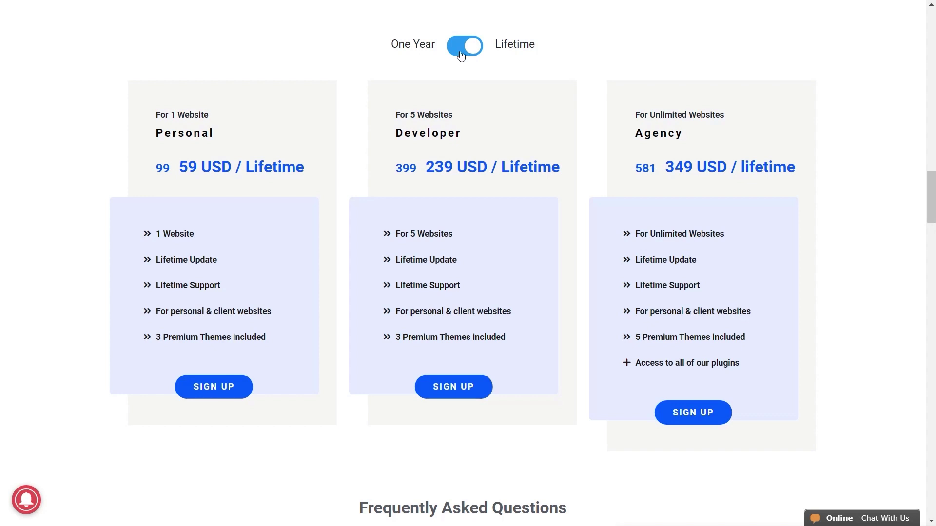
pyautogui.click(468, 53)
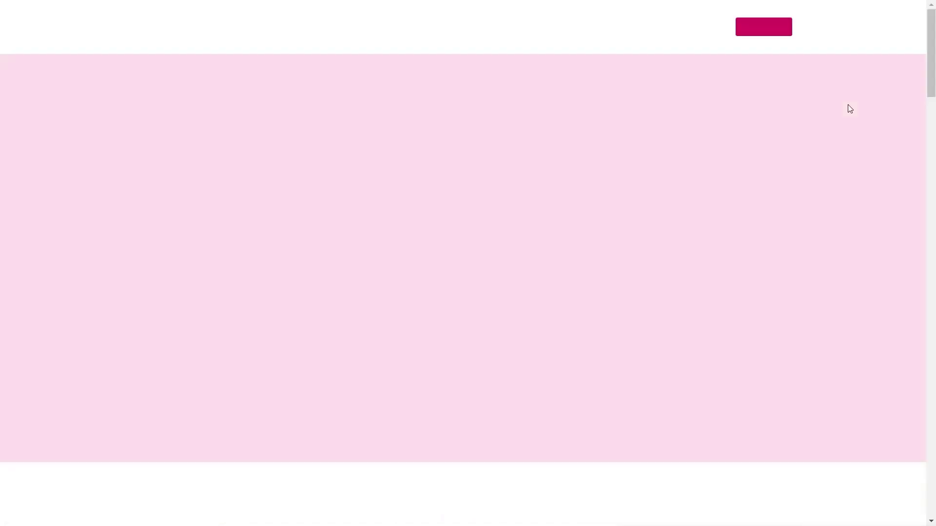
# - Examine the layout feature page's sections on layouts, query, content, action button and image settings
pyautogui.scroll(-9, 399, 263)
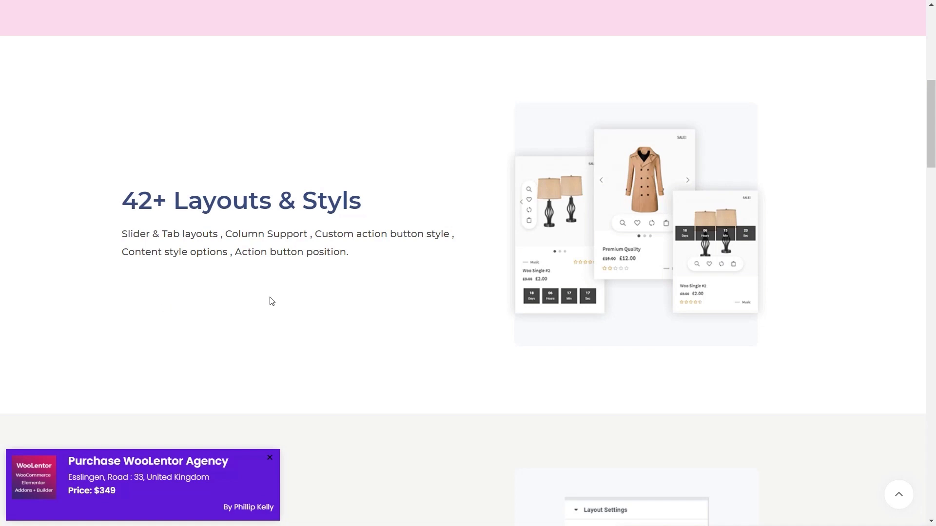
pyautogui.scroll(-5, 338, 307)
pyautogui.scroll(-4, 404, 307)
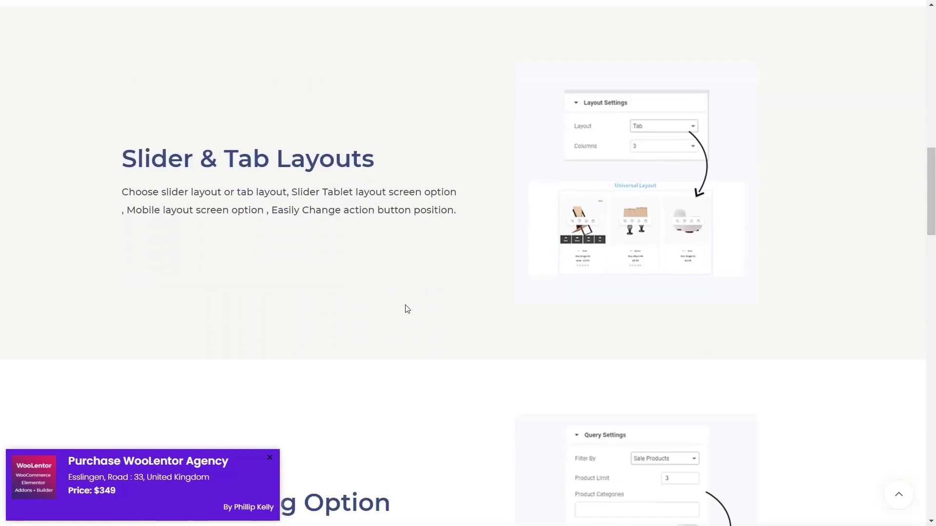
pyautogui.scroll(-5, 406, 310)
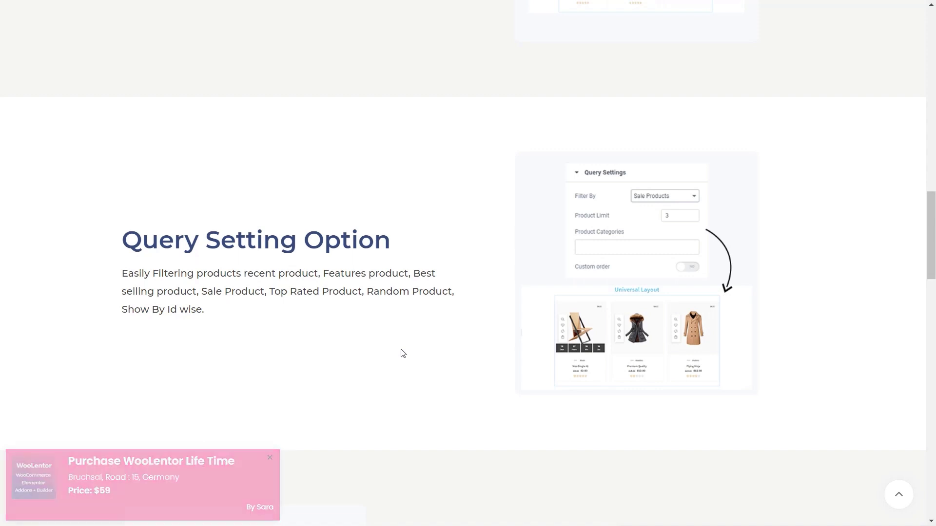
pyautogui.scroll(-9, 403, 353)
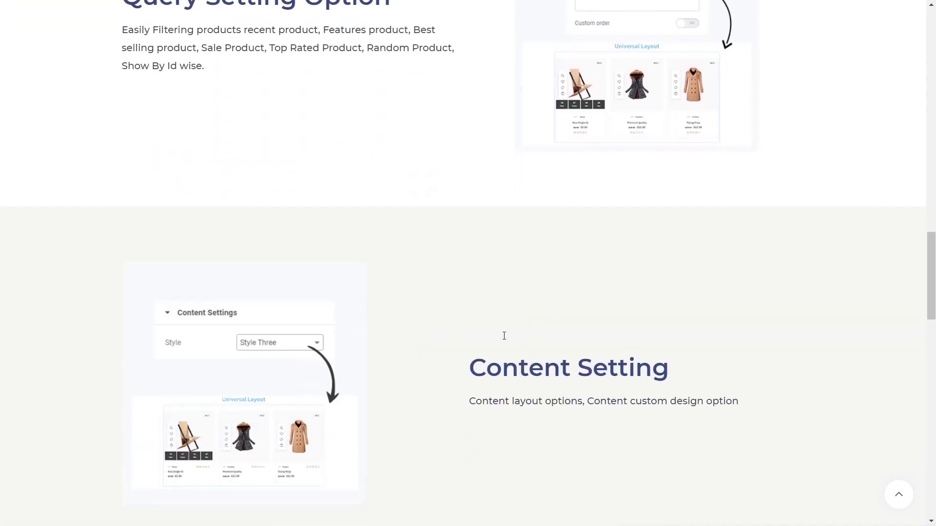
pyautogui.scroll(-12, 632, 339)
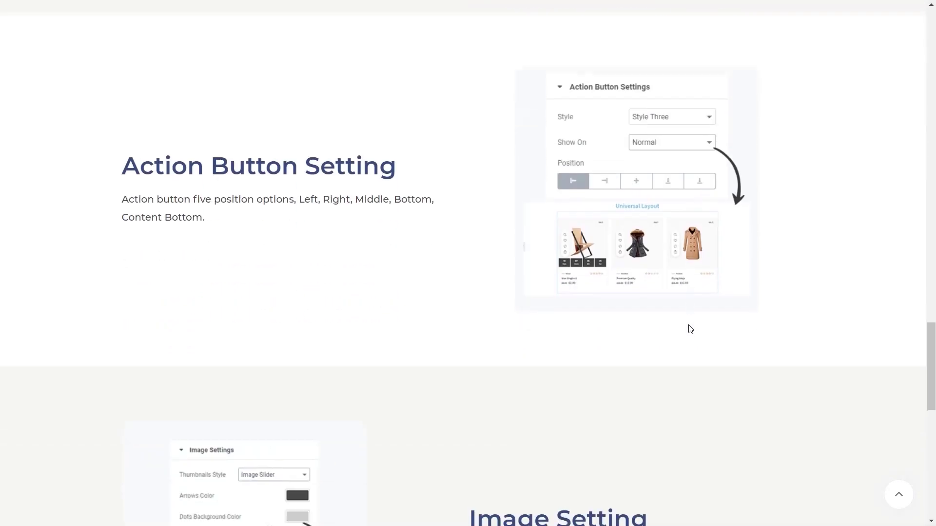
pyautogui.scroll(-8, 766, 331)
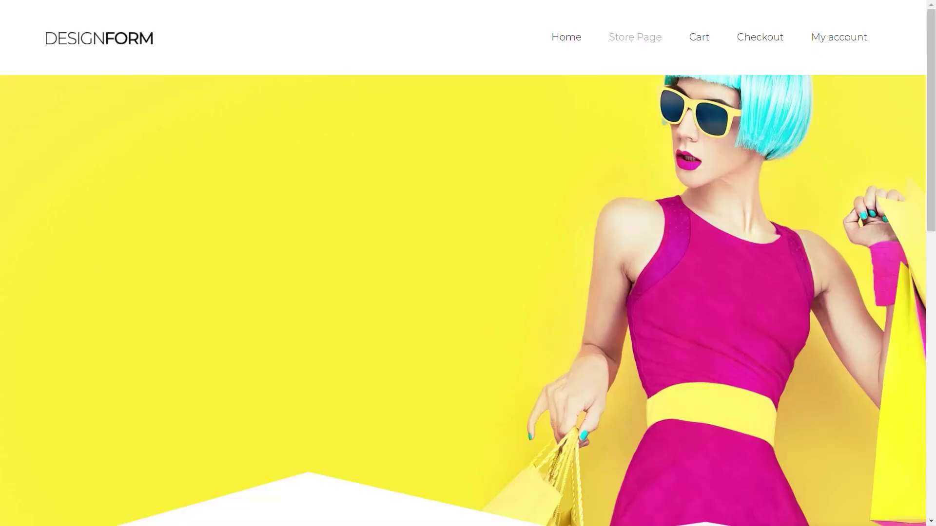
# - Look over the store page's sale offers and open the site's Checkout page
pyautogui.scroll(-6, 360, 224)
pyautogui.scroll(-5, 184, 225)
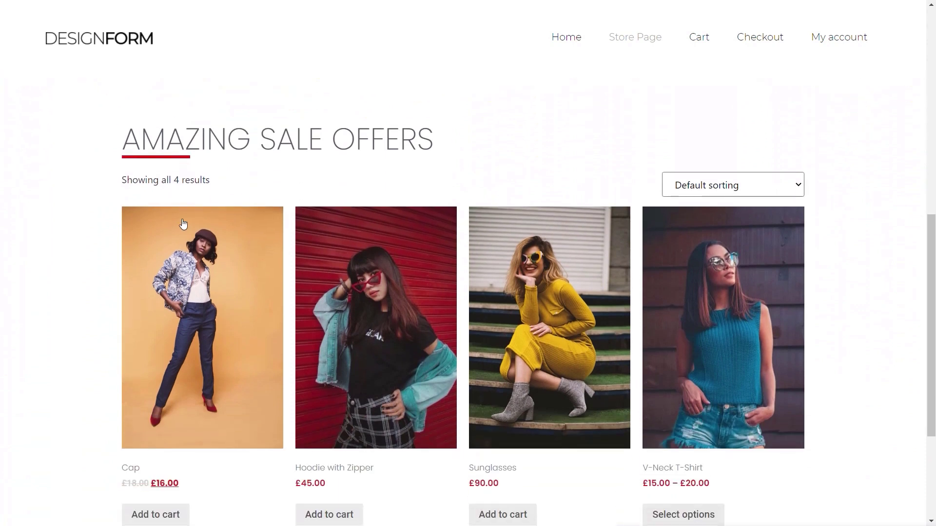
pyautogui.scroll(4, 107, 236)
pyautogui.scroll(1, 108, 237)
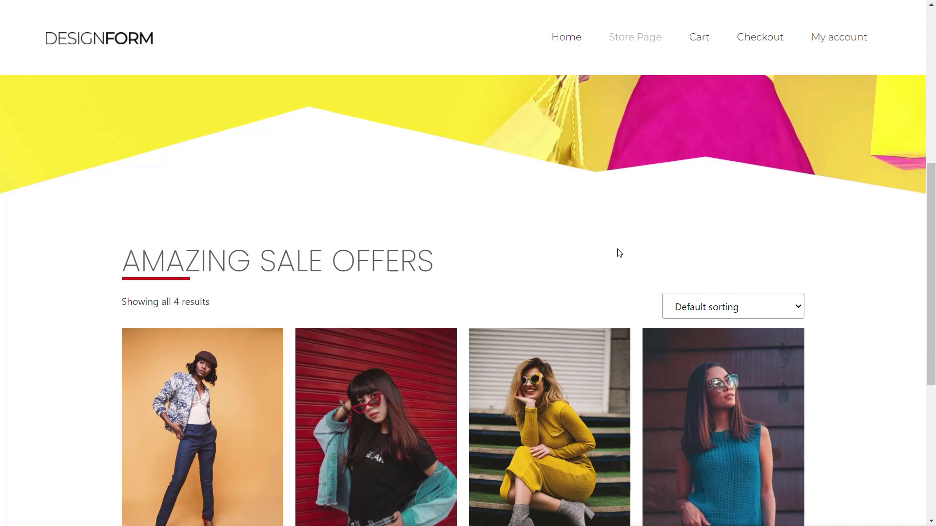
pyautogui.click(760, 42)
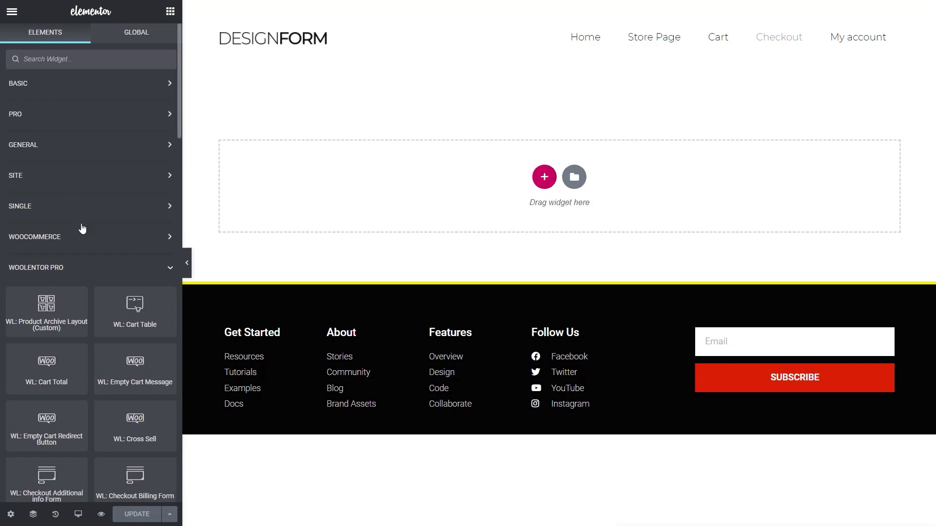
# - Search the widgets for "check" and add a two-column section to the empty checkout page
pyautogui.click(83, 59)
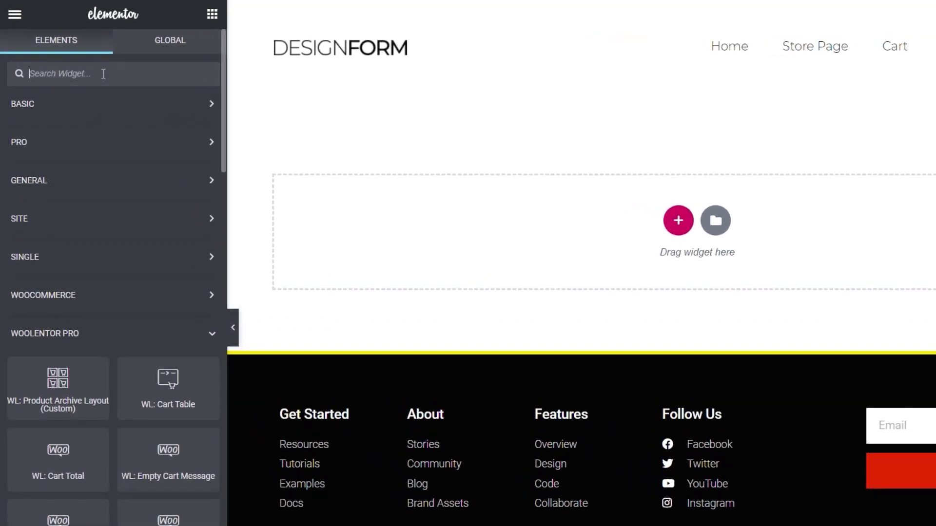
pyautogui.write('check')
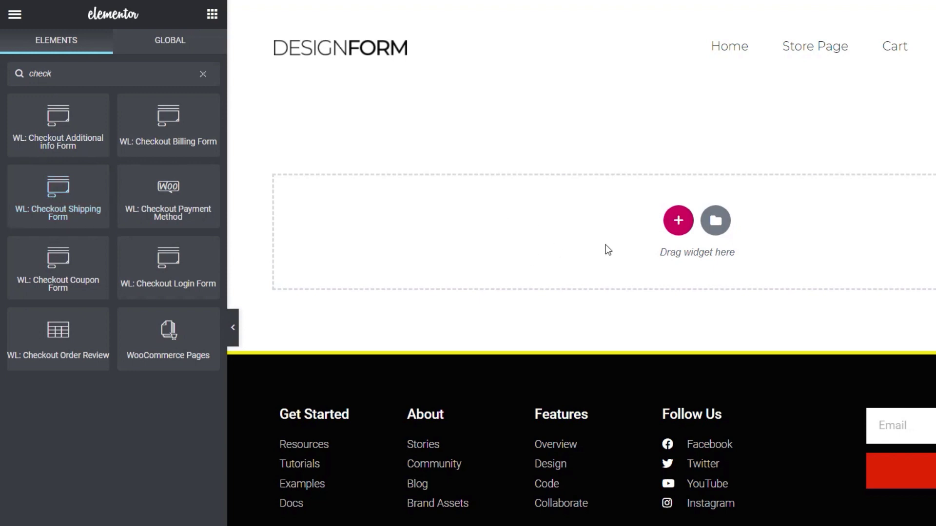
pyautogui.click(678, 220)
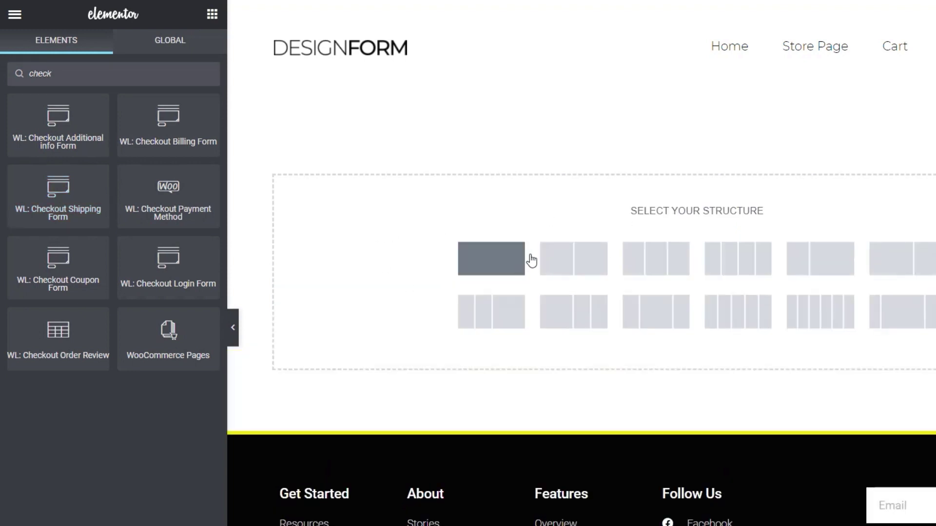
pyautogui.click(559, 257)
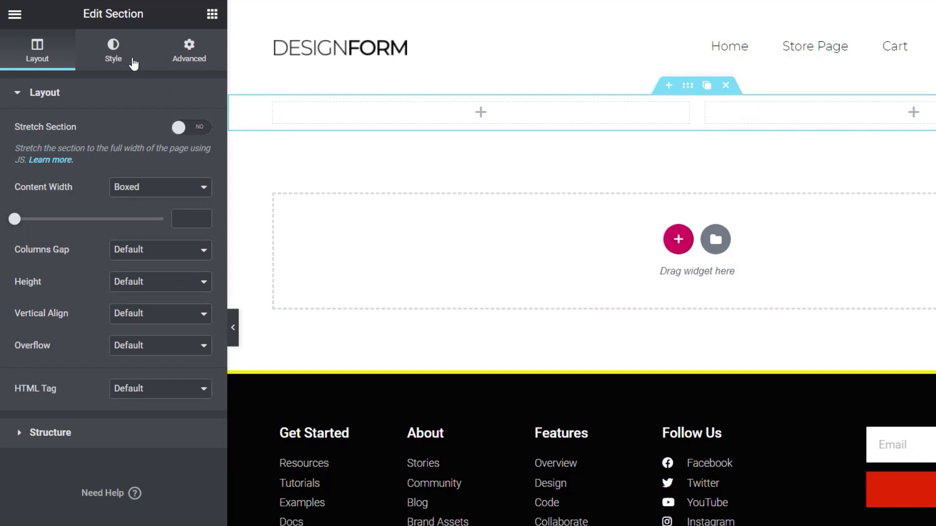
# - Unlink the new section's margins and set them to 30 px at the top and 50 px at the bottom
pyautogui.click(188, 49)
pyautogui.click(192, 157)
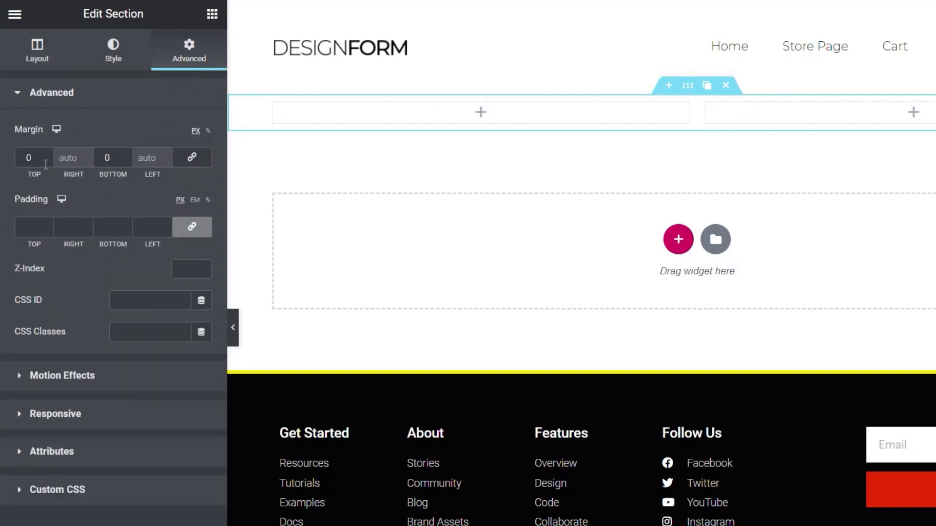
pyautogui.click(28, 160)
pyautogui.write('3')
pyautogui.click(103, 158)
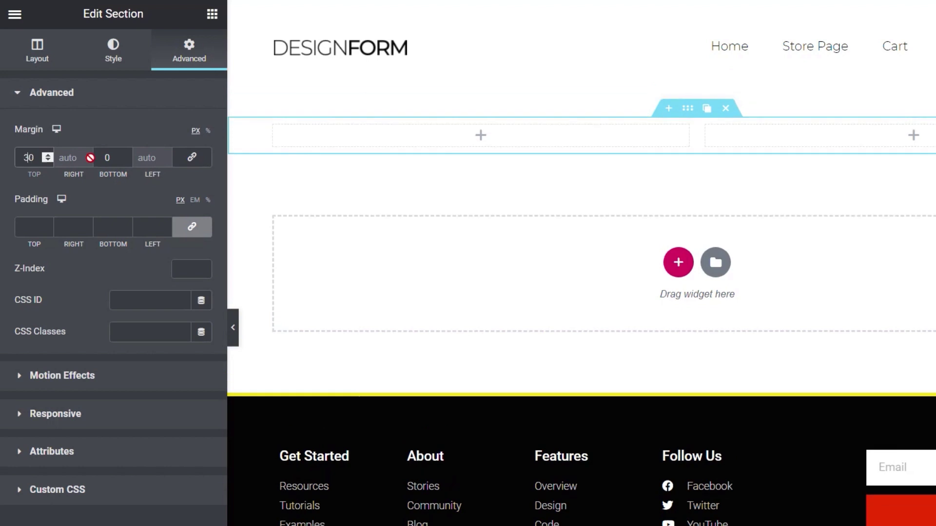
pyautogui.write('5')
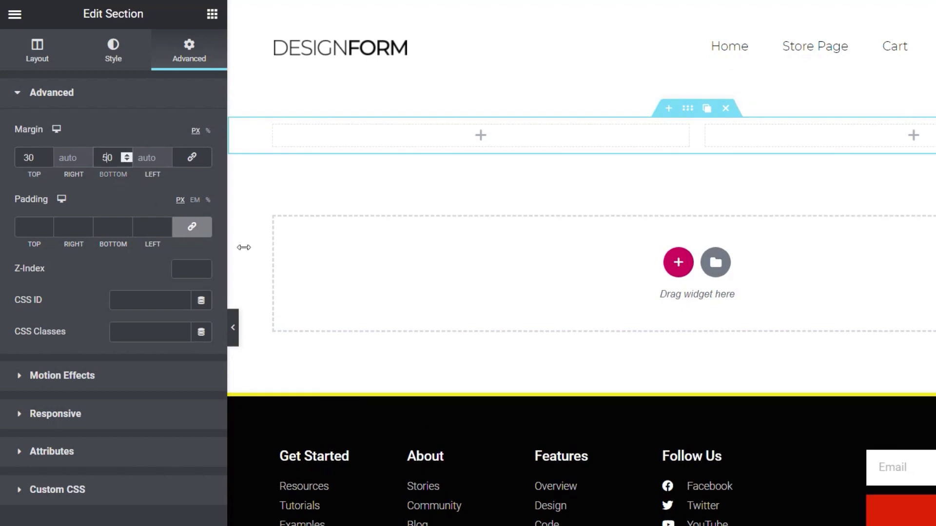
# - Search the widgets for "checkou" and place the WL: Checkout Billing Form in the section's first column
pyautogui.click(591, 142)
pyautogui.click(86, 75)
pyautogui.write('checkou')
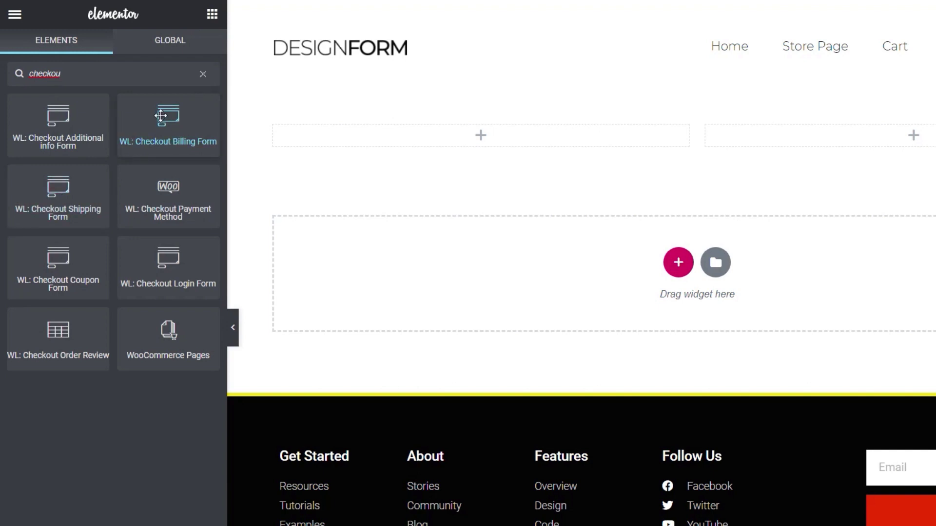
pyautogui.moveTo(161, 115); pyautogui.dragTo(403, 136)
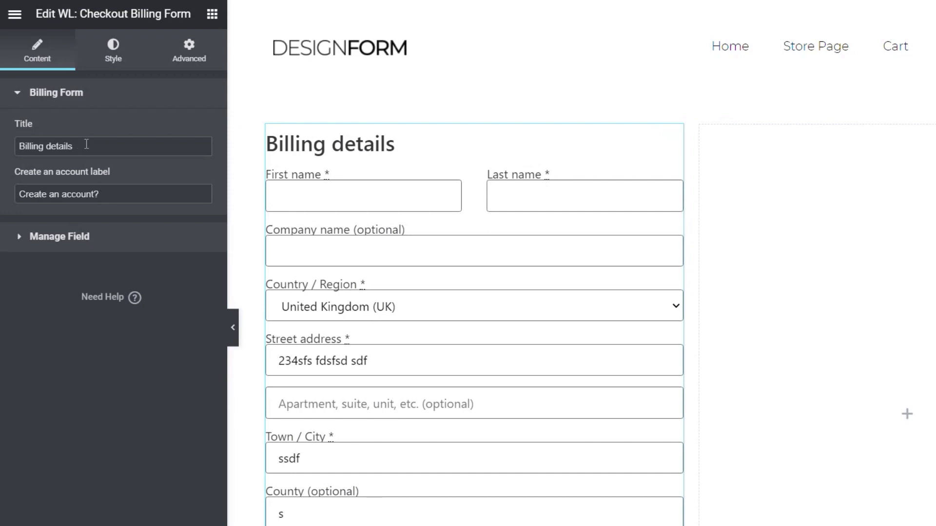
# - Change the billing form's title to "Billing Details" and enable Modify Field for its fields
pyautogui.click(45, 145)
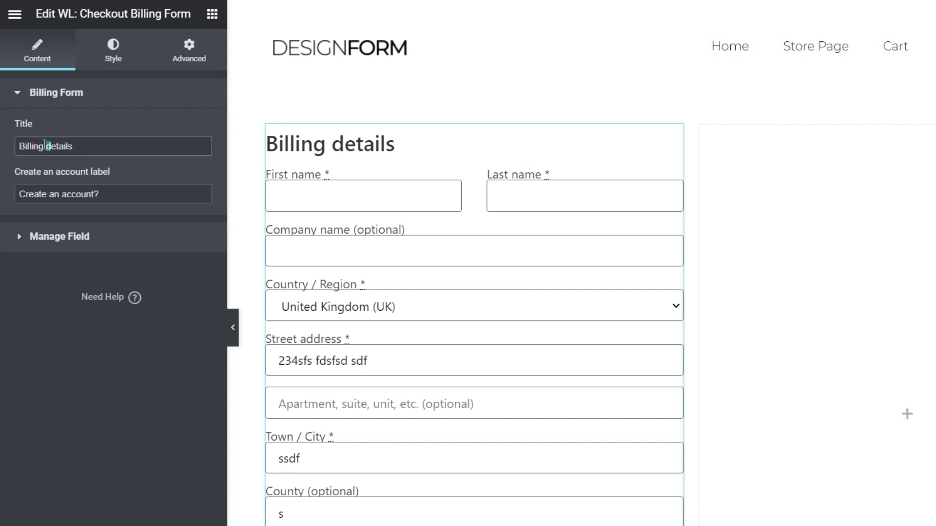
pyautogui.write('D')
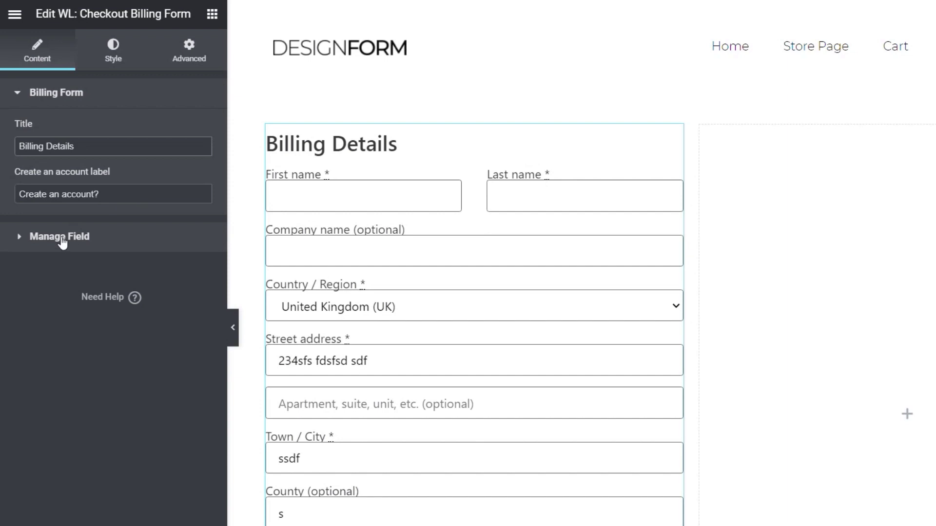
pyautogui.scroll(-5, 707, 339)
pyautogui.scroll(1, 679, 339)
pyautogui.click(83, 239)
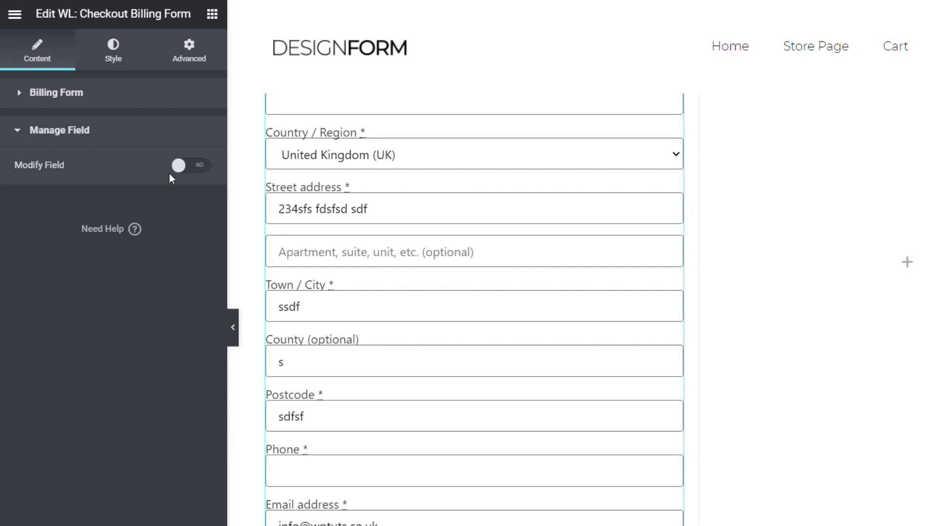
pyautogui.scroll(4, 663, 325)
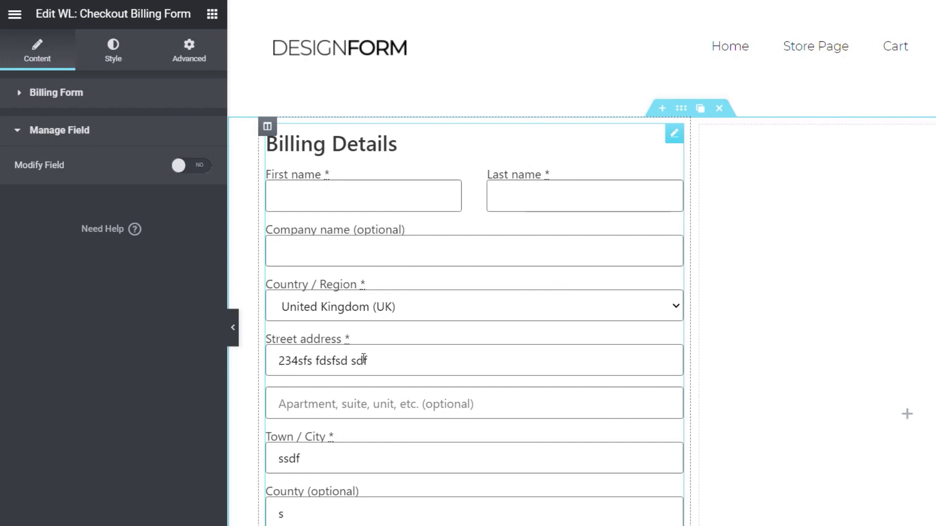
pyautogui.click(192, 166)
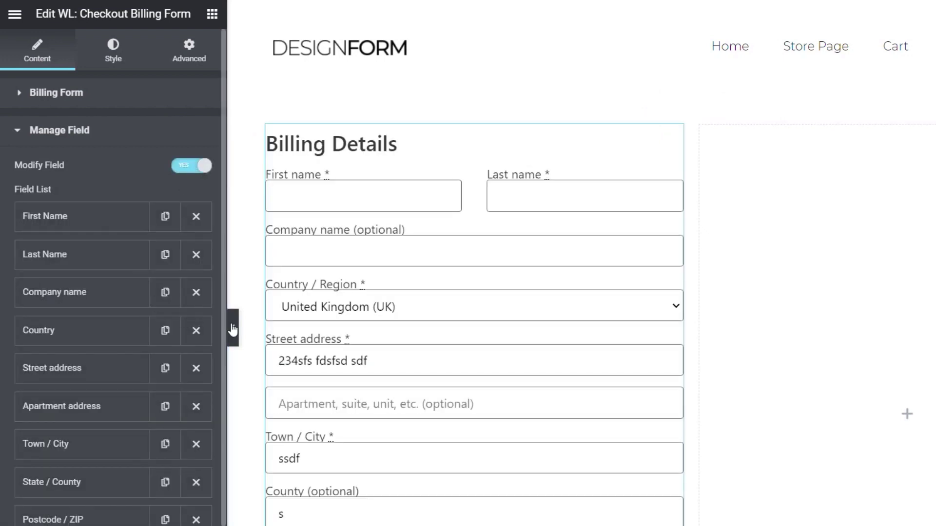
# - Examine the billing form's First Name field settings, including the available field names and validation types
pyautogui.scroll(-5, 453, 288)
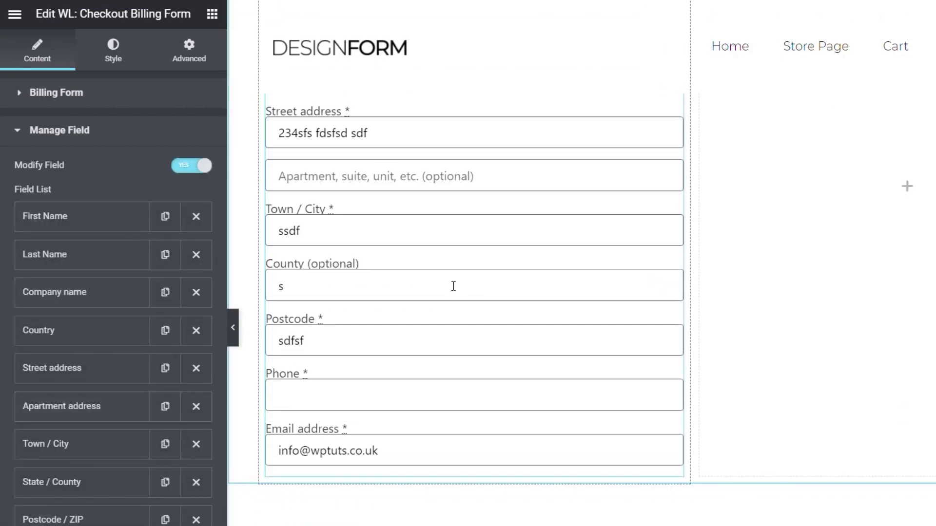
pyautogui.scroll(4, 456, 361)
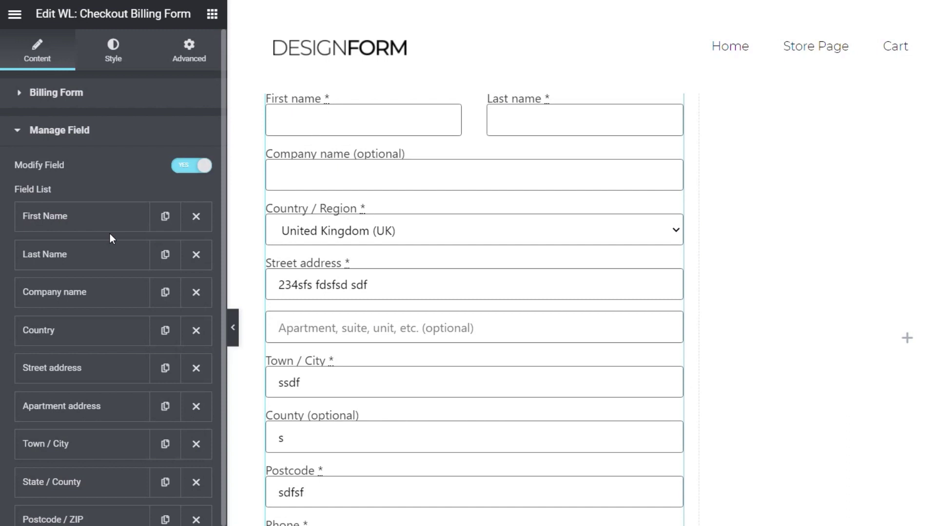
pyautogui.click(78, 225)
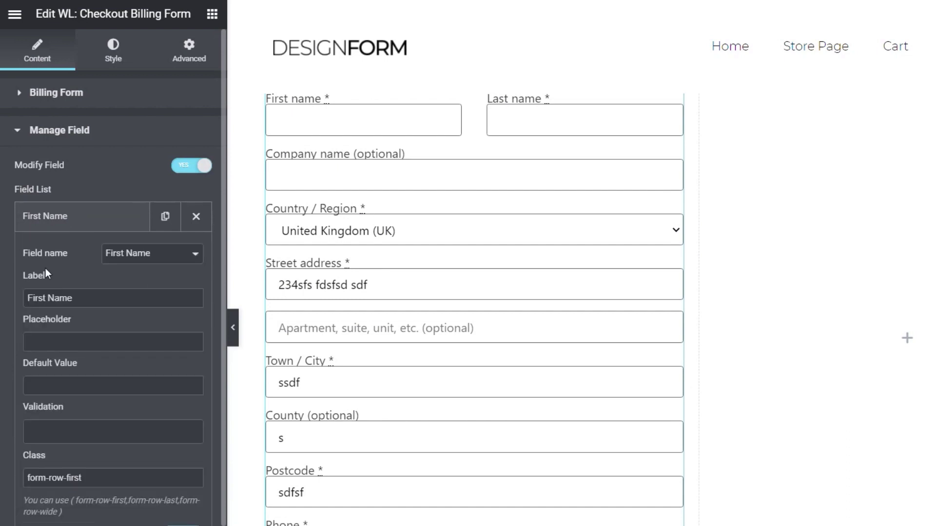
pyautogui.click(141, 258)
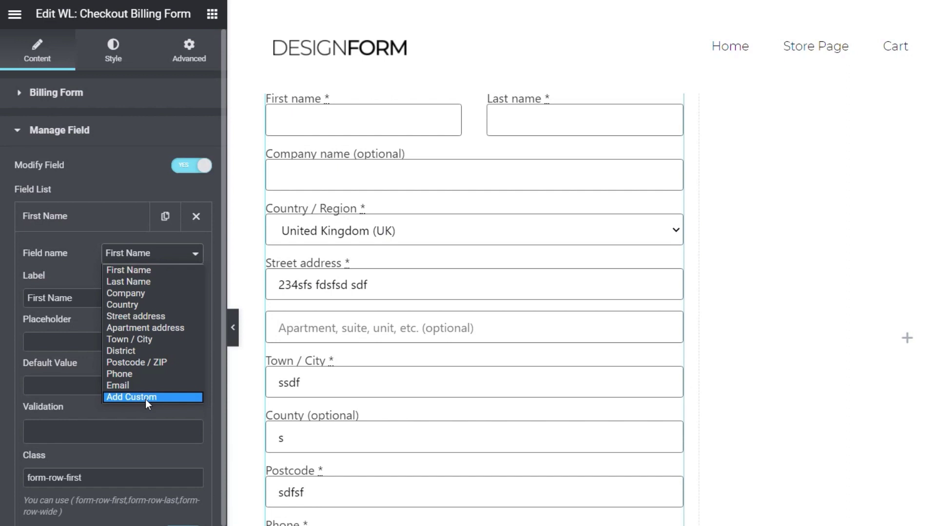
pyautogui.click(78, 260)
pyautogui.click(122, 341)
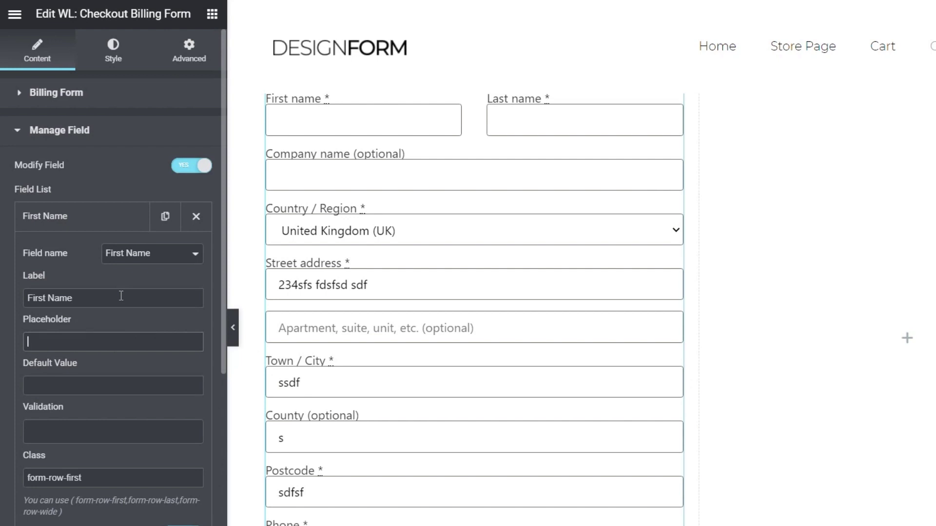
pyautogui.click(146, 256)
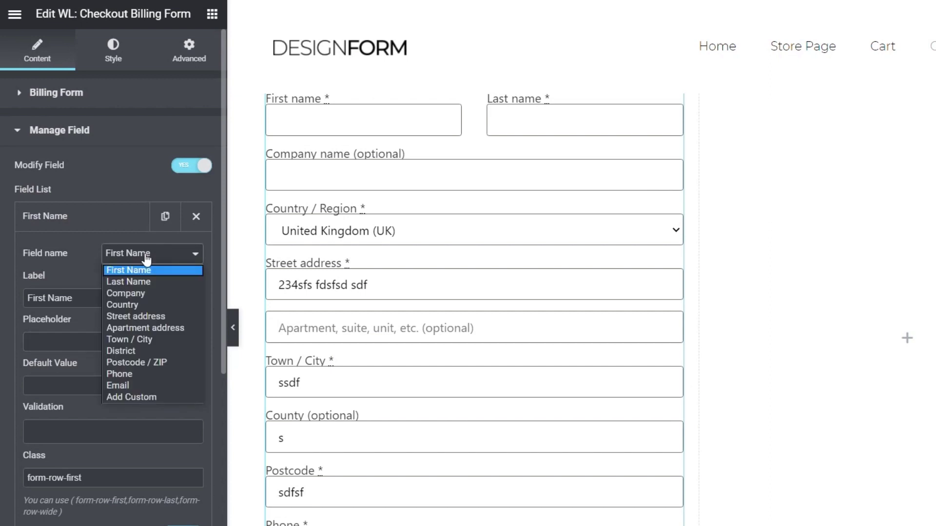
pyautogui.click(78, 257)
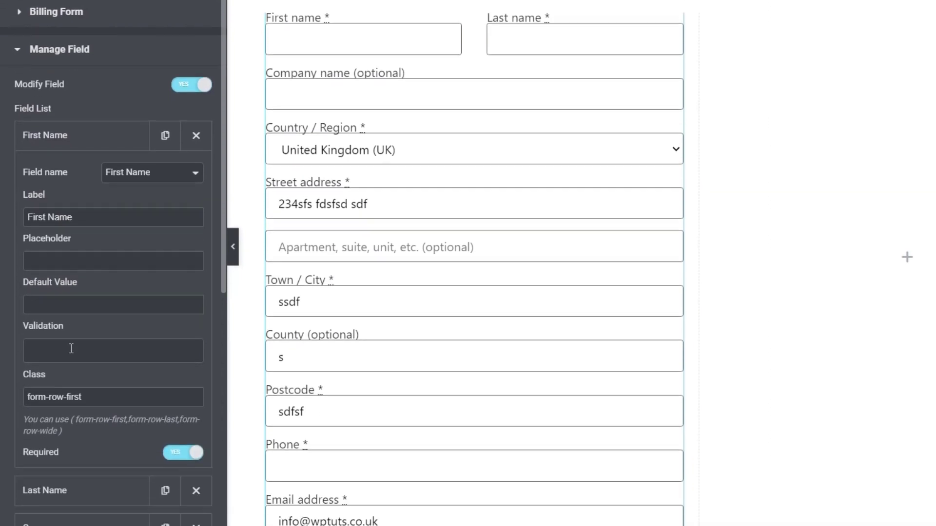
pyautogui.click(72, 300)
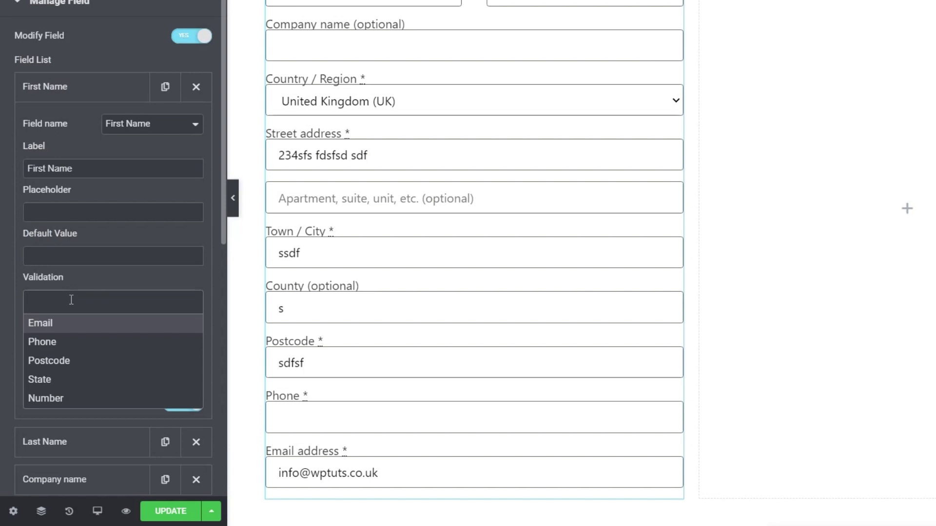
pyautogui.press('Escape')
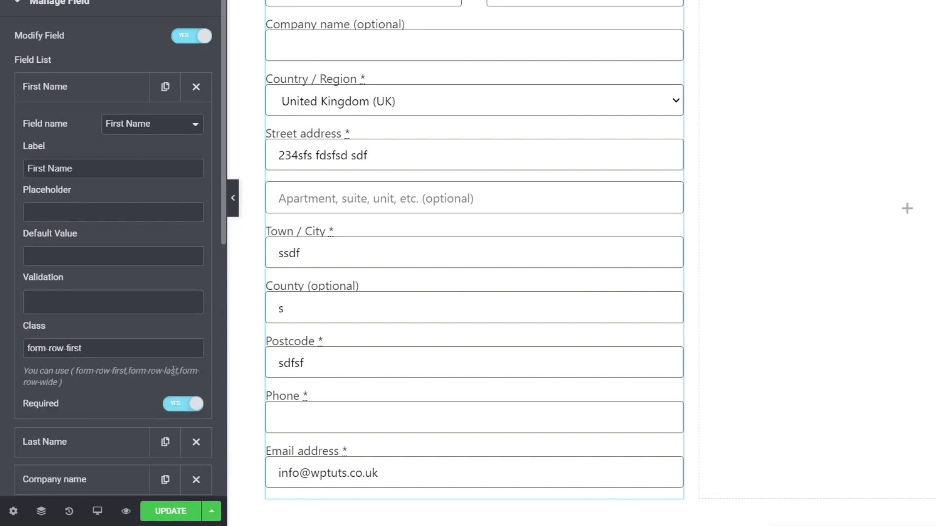
# - Make the billing form's First Name field not required
pyautogui.click(183, 408)
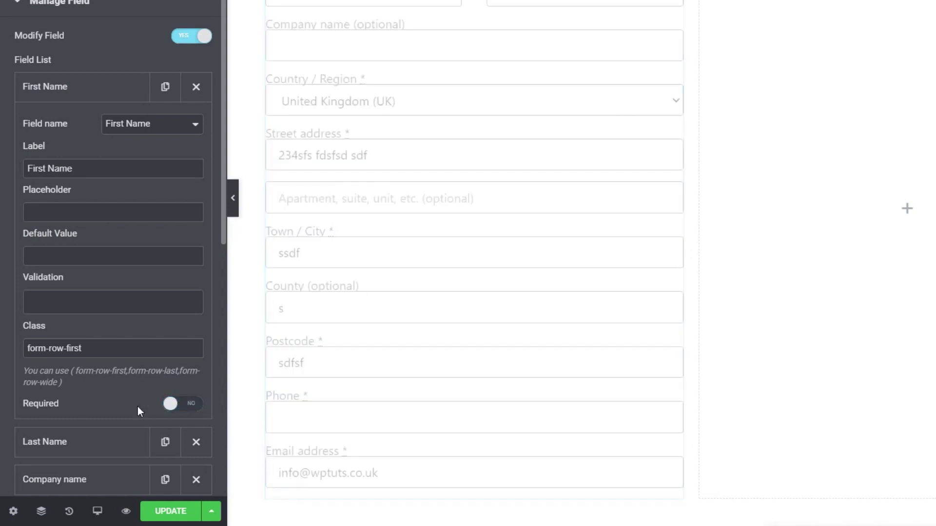
# - Make the billing form's First Name field required again and collapse its settings
pyautogui.click(203, 409)
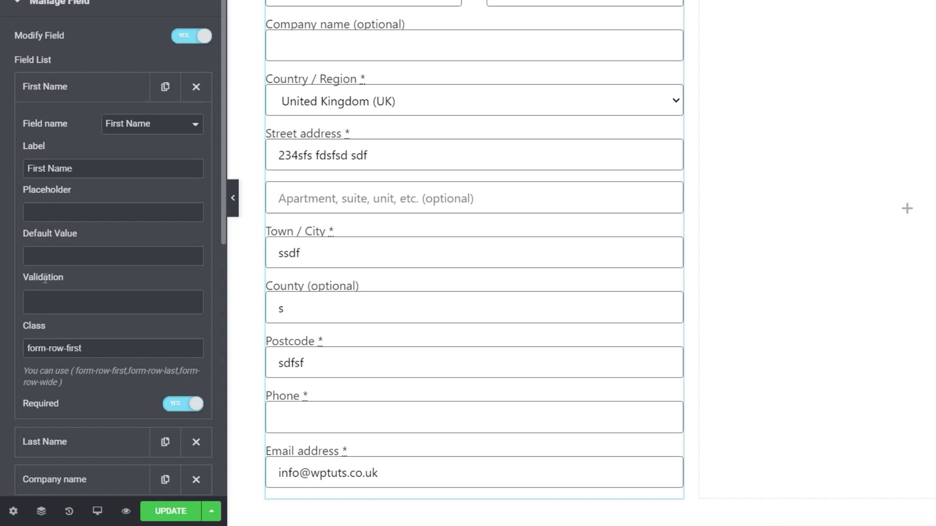
pyautogui.click(86, 97)
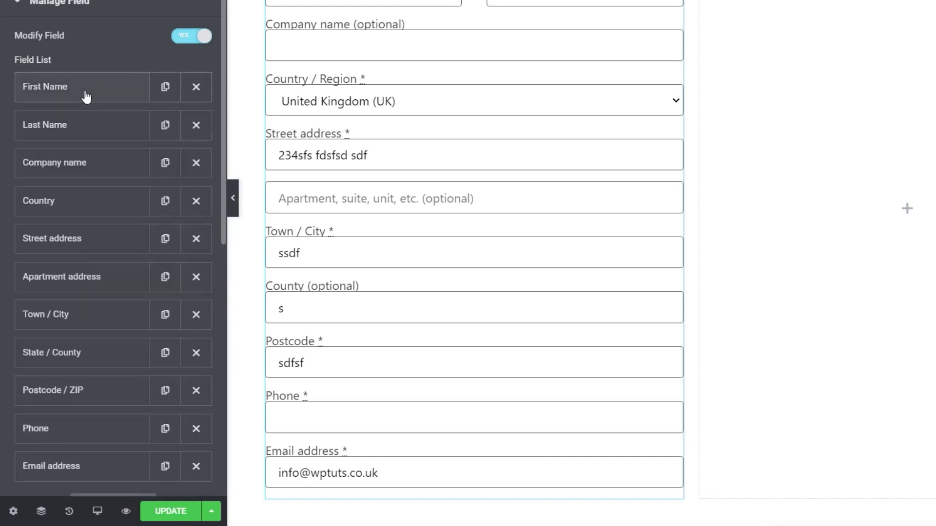
# - Remove the Company name and Apartment address fields from the billing form's field list
pyautogui.scroll(-2, 101, 378)
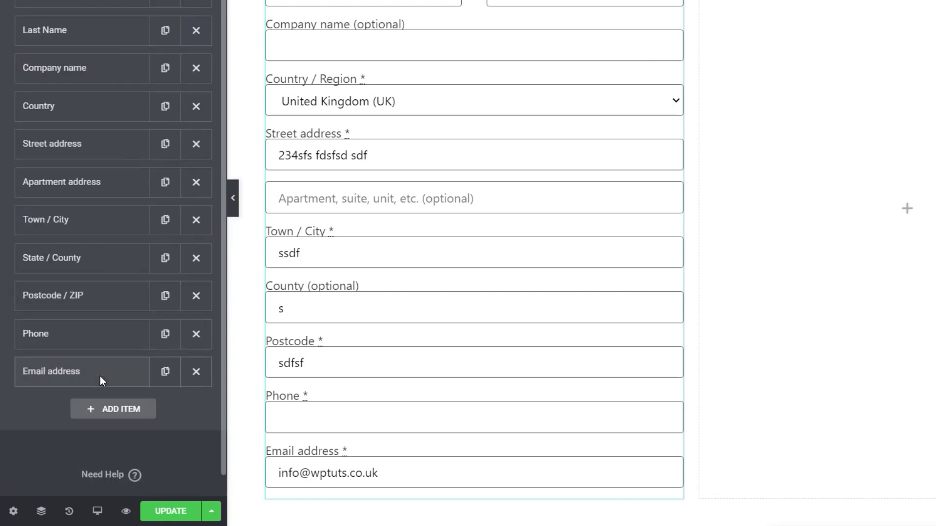
pyautogui.scroll(2, 100, 377)
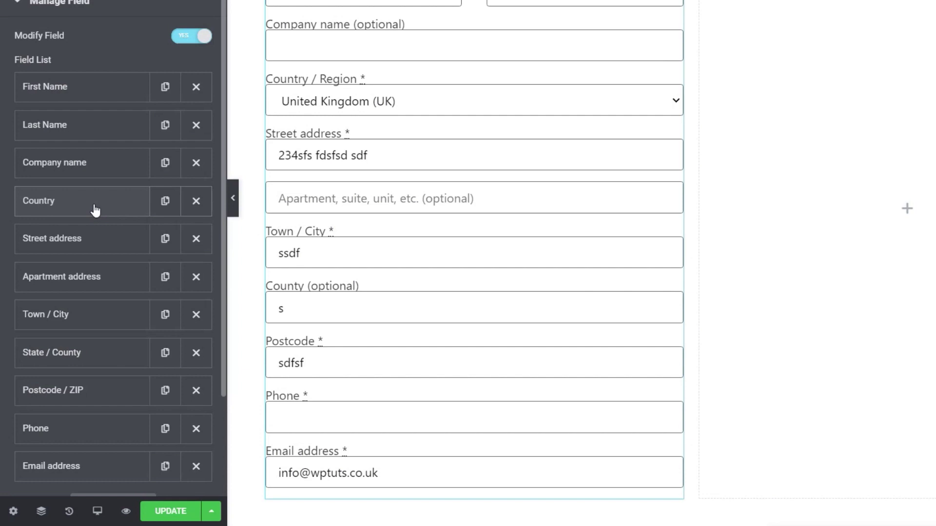
pyautogui.click(196, 166)
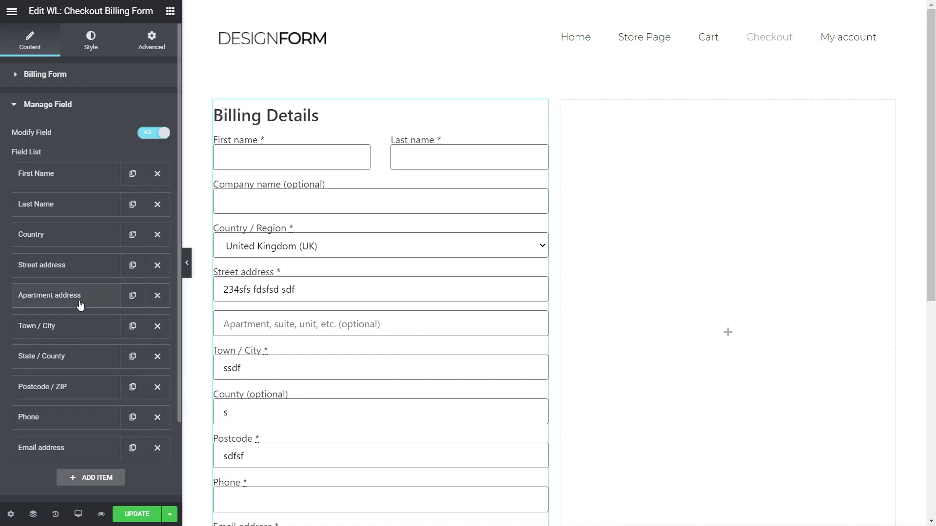
pyautogui.click(157, 295)
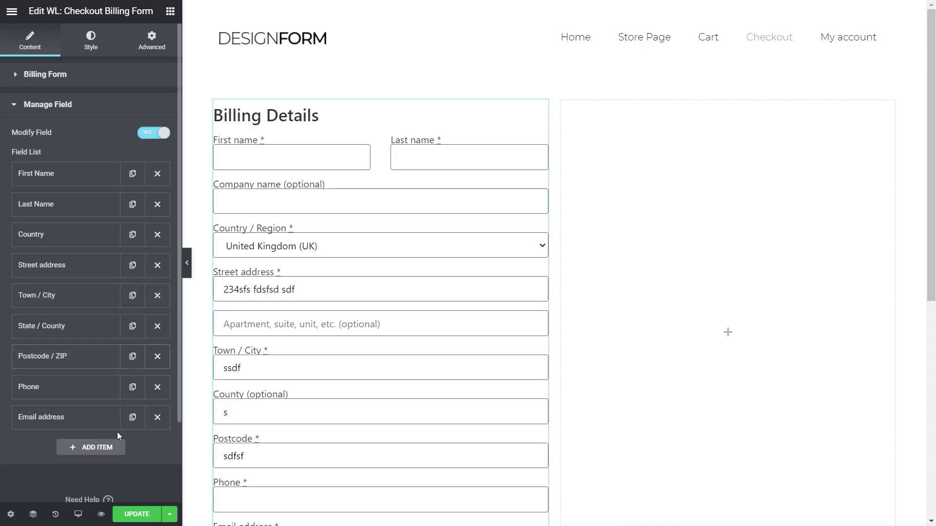
# - Add a new item to the billing form's field list and set its field name to Add Custom
pyautogui.click(94, 453)
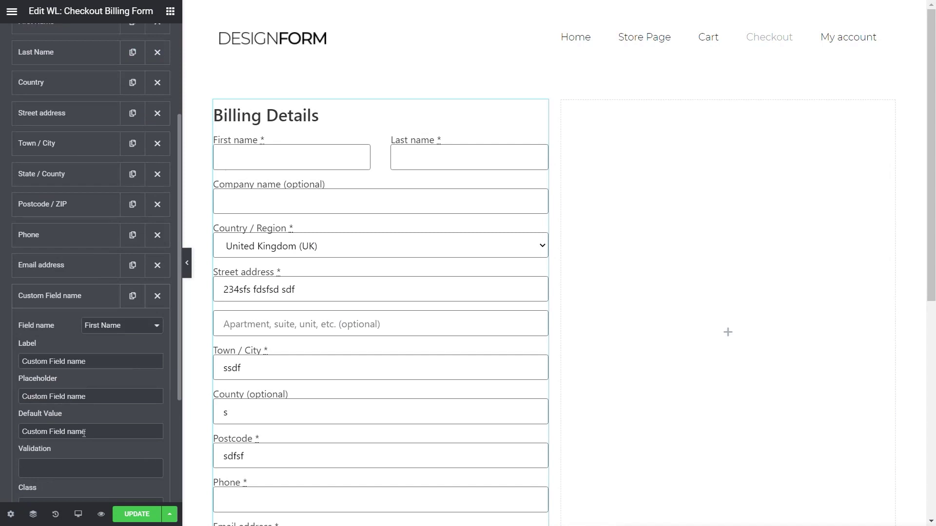
pyautogui.scroll(-4, 365, 408)
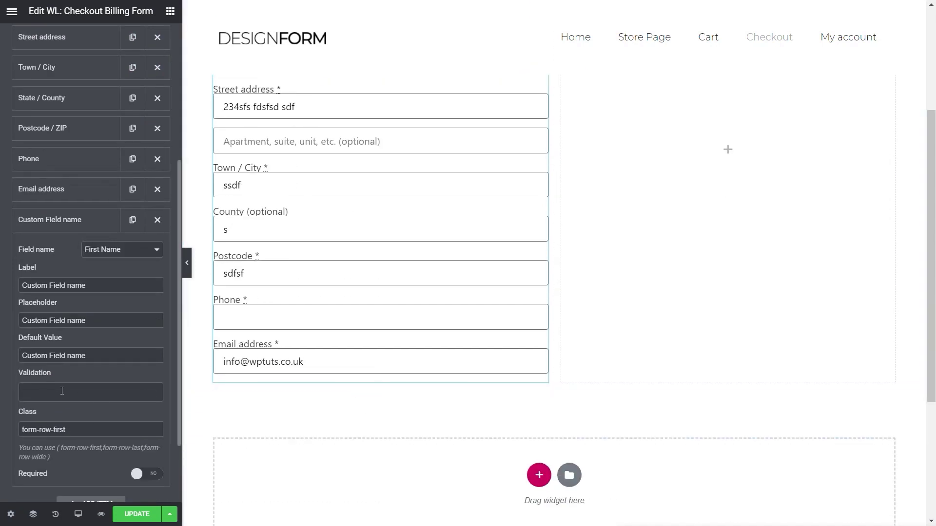
pyautogui.click(140, 257)
pyautogui.click(125, 363)
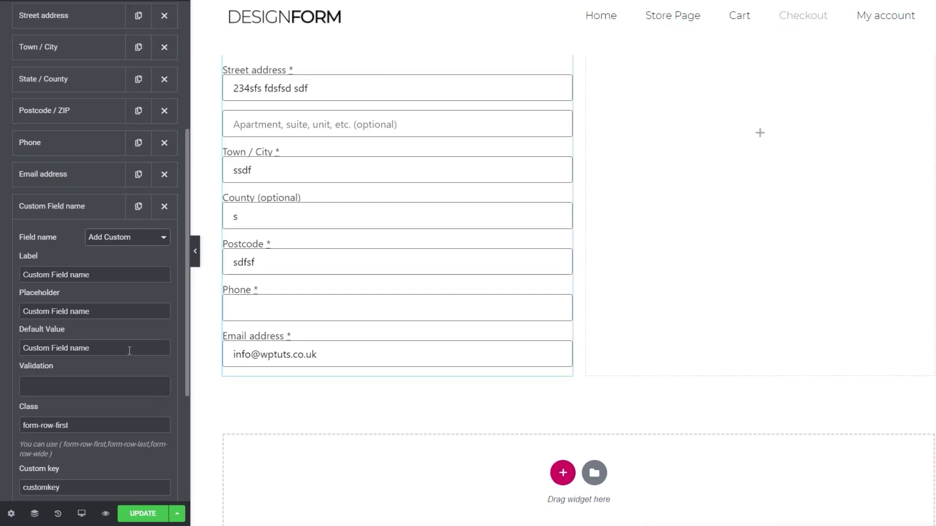
# - Change the new custom field's label to "Custom Field"
pyautogui.moveTo(100, 273); pyautogui.dragTo(13, 275)
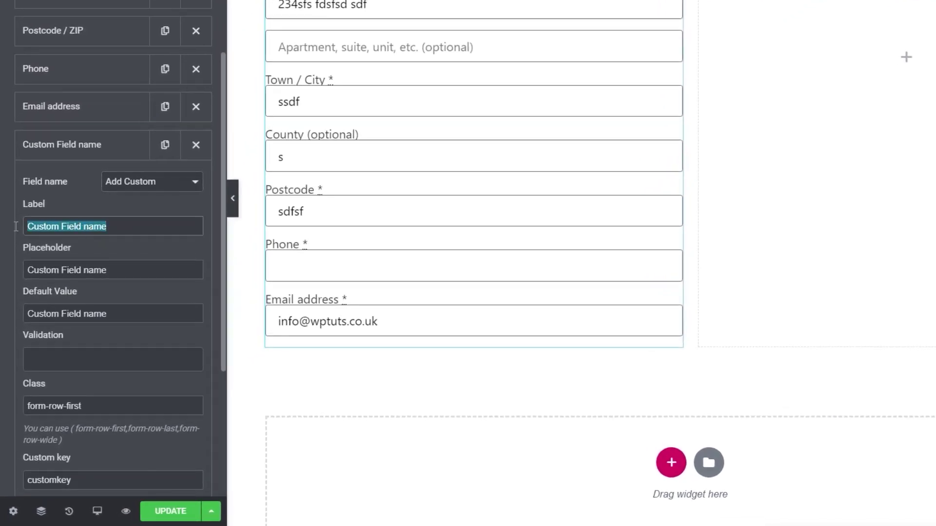
pyautogui.write('A')
pyautogui.press('BackSpace')
pyautogui.write('Custom ')
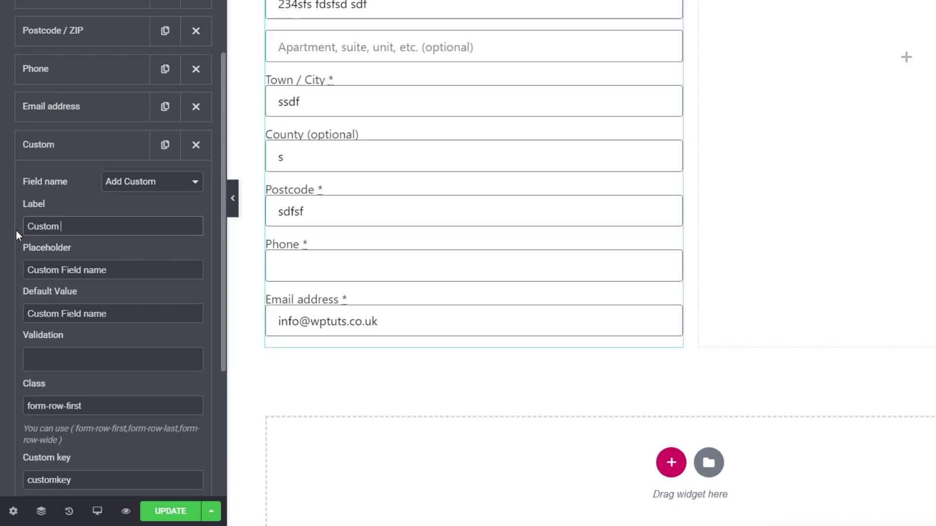
pyautogui.write('Field')
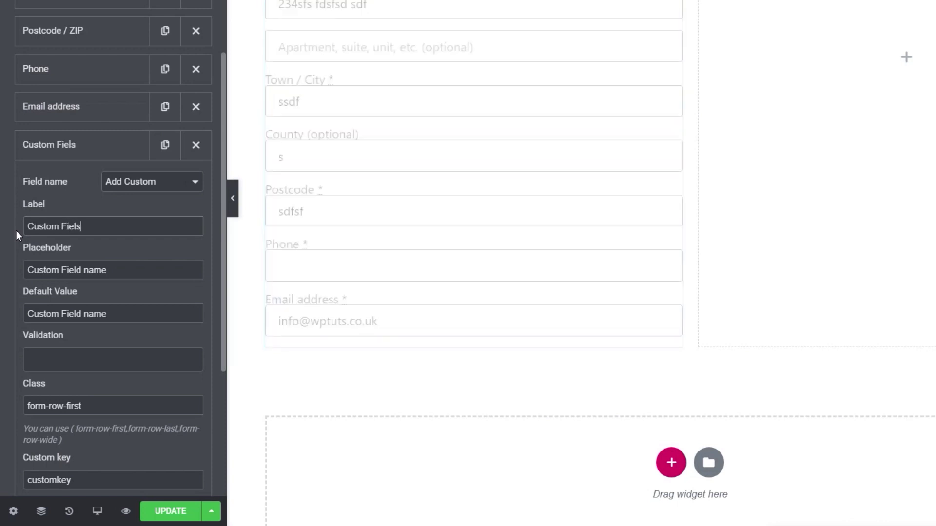
# - Set the custom field's validation to Number, keep its field type as Text, and collapse its settings
pyautogui.click(68, 356)
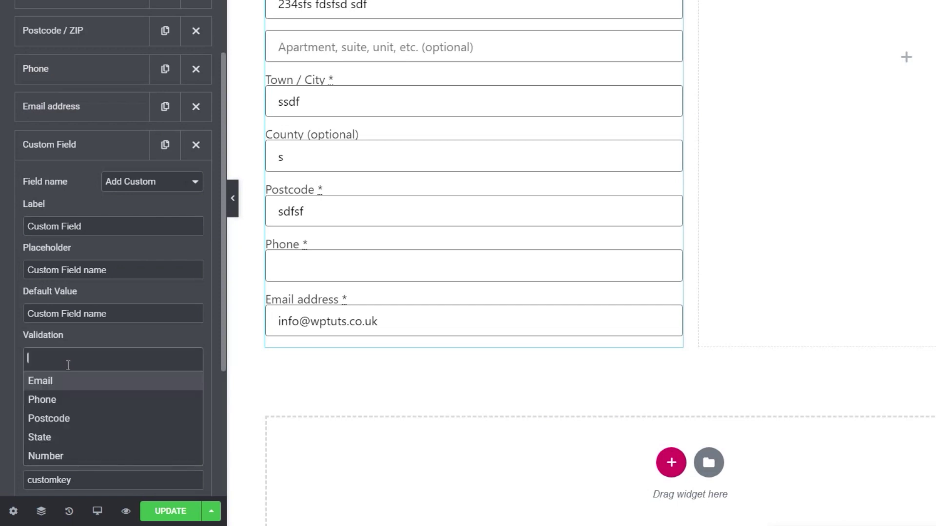
pyautogui.click(68, 455)
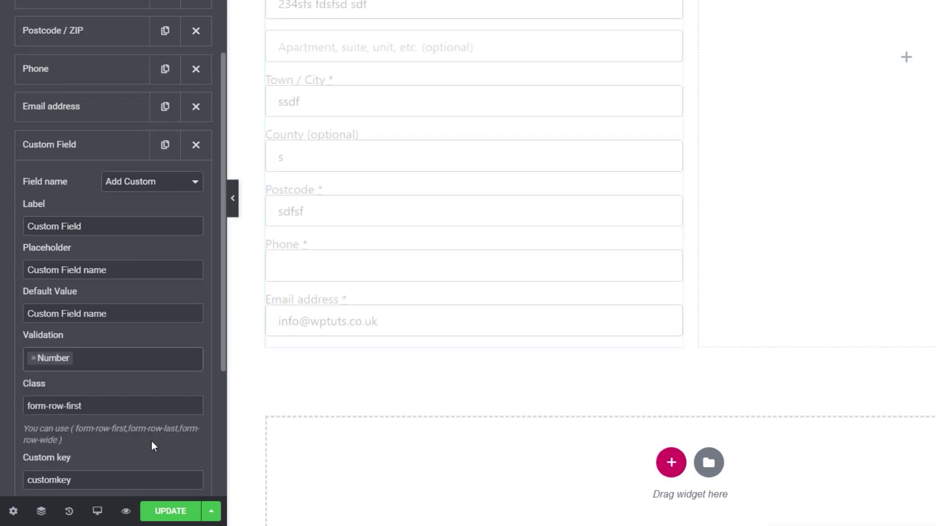
pyautogui.scroll(-4, 151, 440)
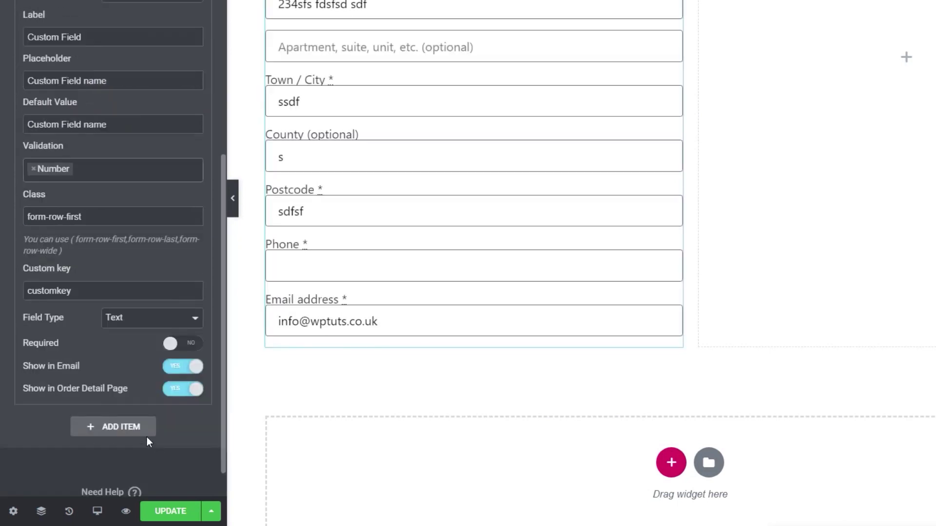
pyautogui.click(137, 320)
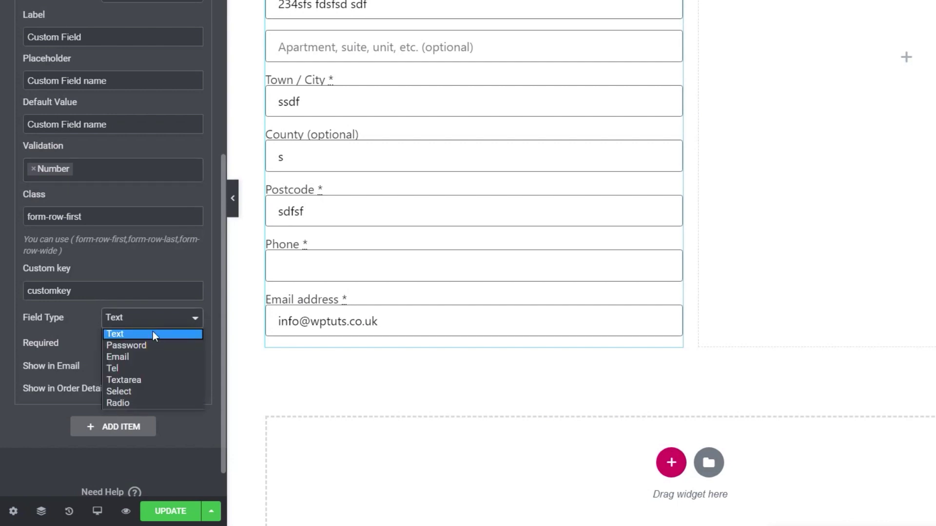
pyautogui.click(125, 332)
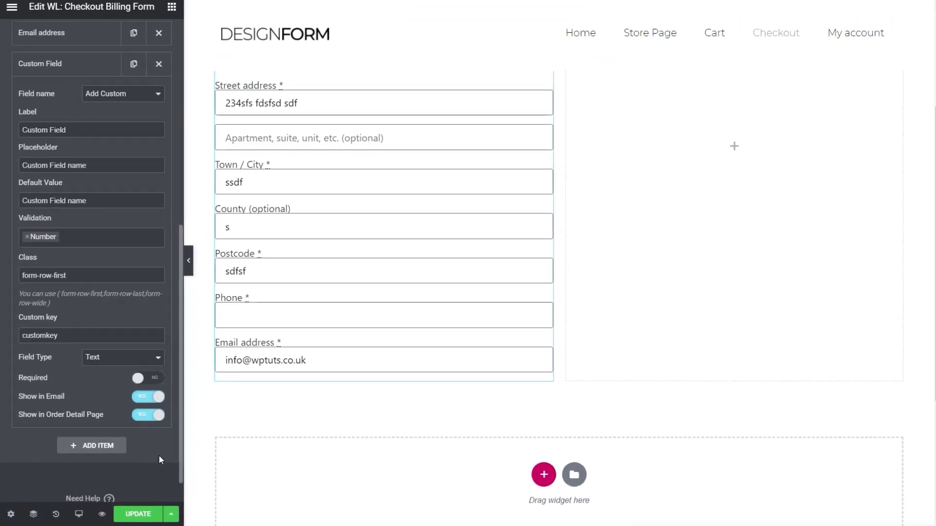
pyautogui.scroll(3, 65, 217)
pyautogui.click(65, 216)
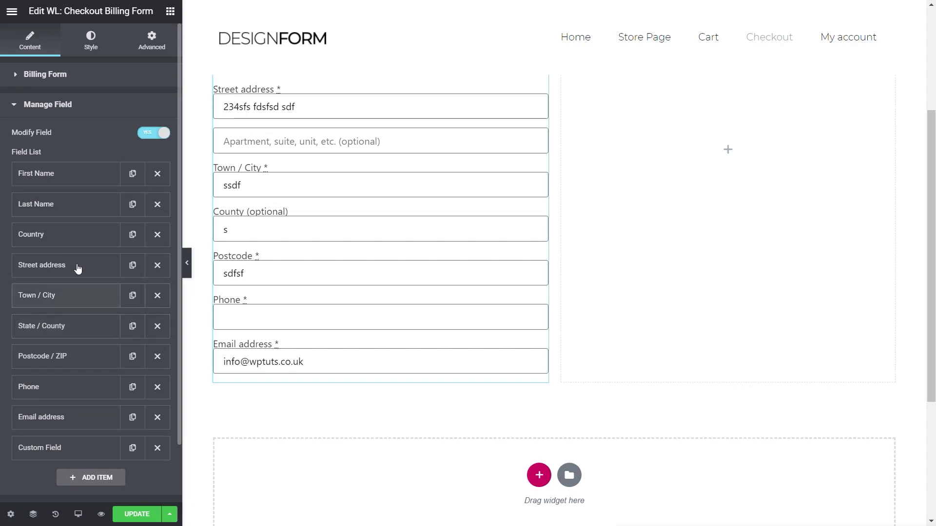
# - Set the alignment of the billing form's heading style to center
pyautogui.click(95, 43)
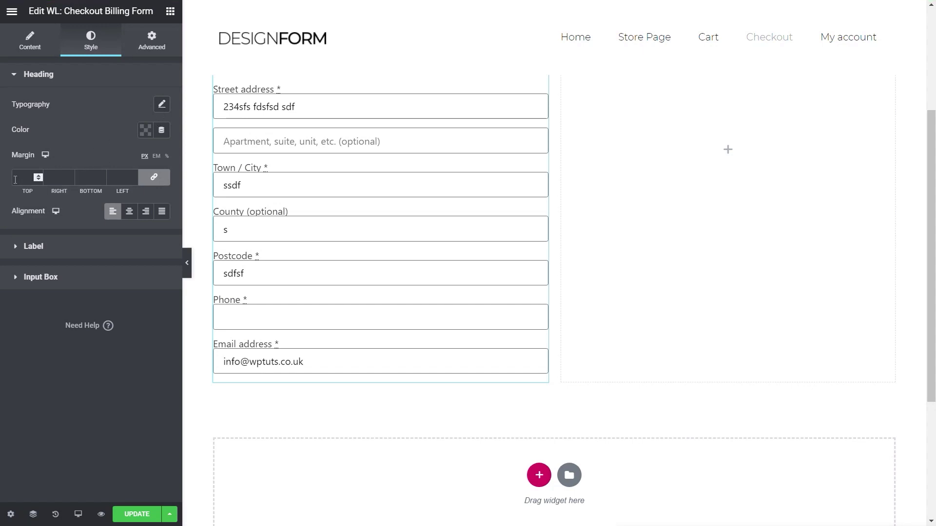
pyautogui.click(129, 212)
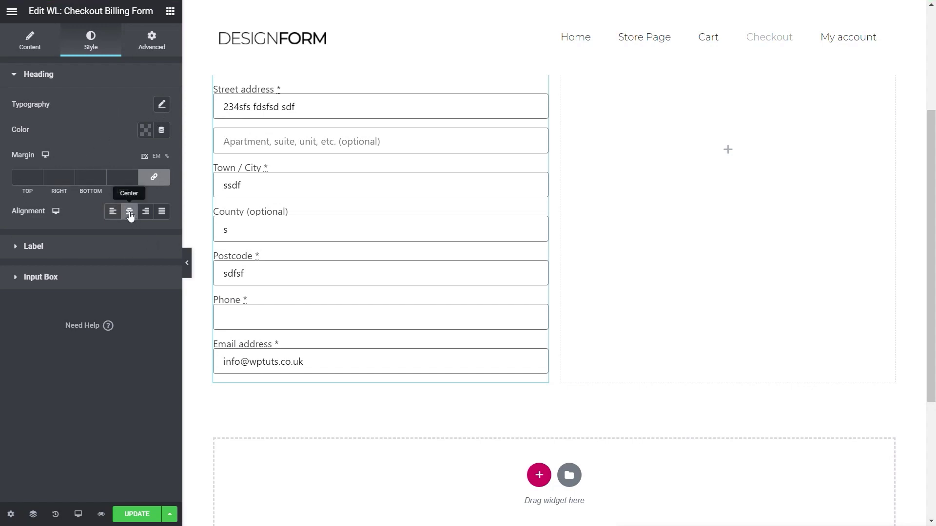
# - Try right and center alignment for the billing form's labels, and return them to left alignment
pyautogui.click(42, 246)
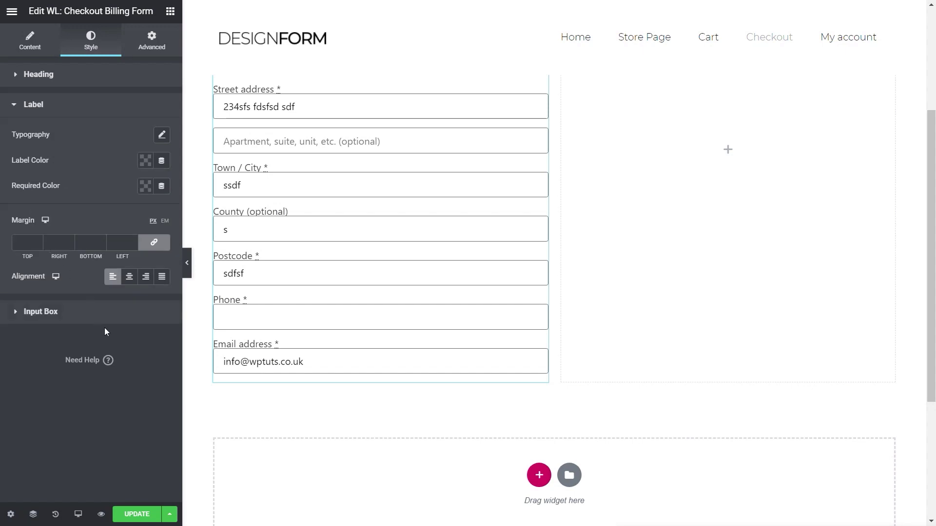
pyautogui.scroll(1, 472, 312)
pyautogui.scroll(3, 471, 313)
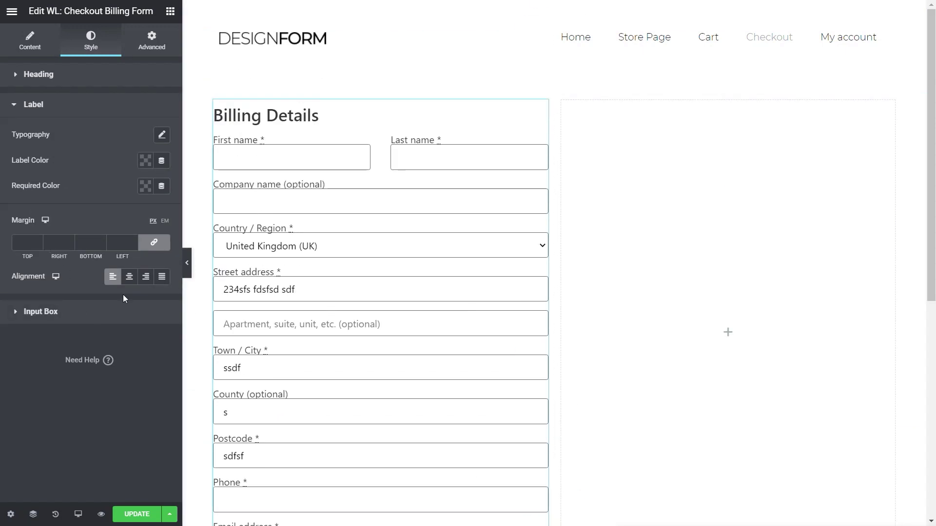
pyautogui.click(146, 276)
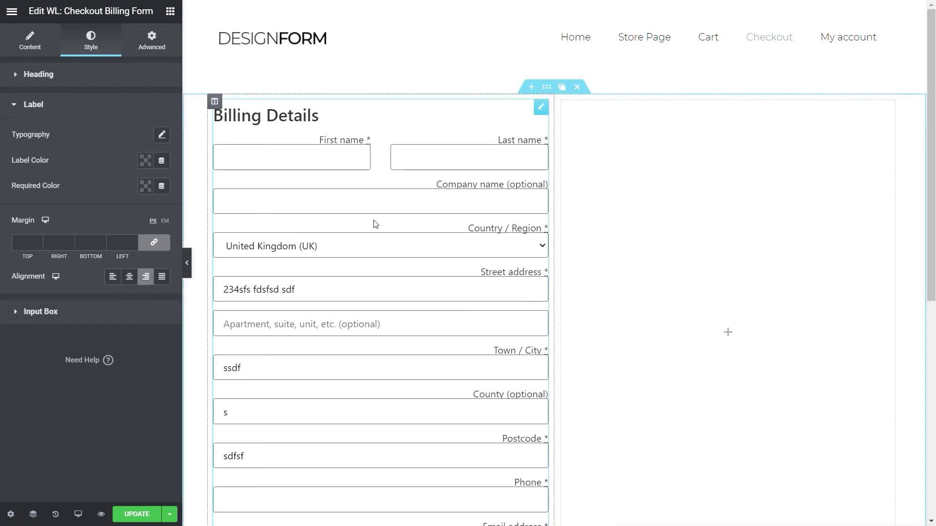
pyautogui.click(129, 277)
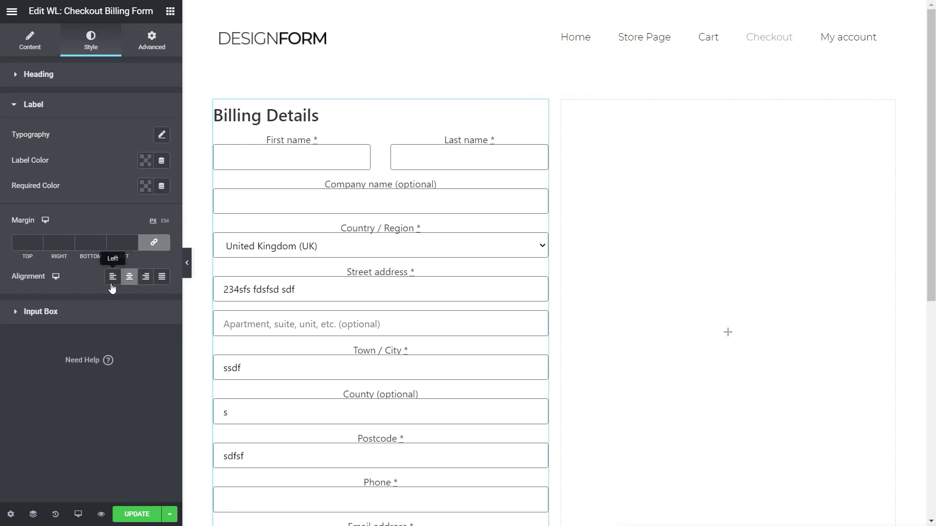
pyautogui.click(112, 277)
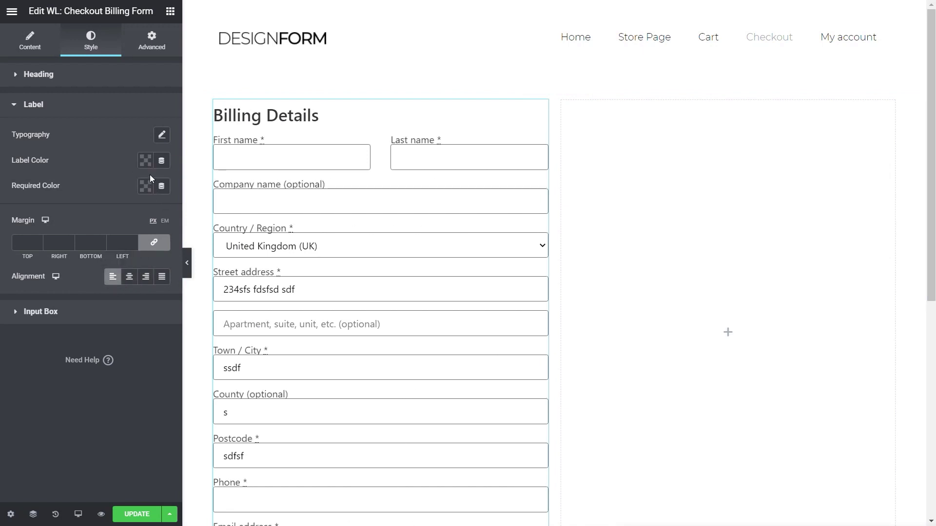
# - Set the billing form's label color to light blue #6EC1E4 and the required marker color to red
pyautogui.click(145, 161)
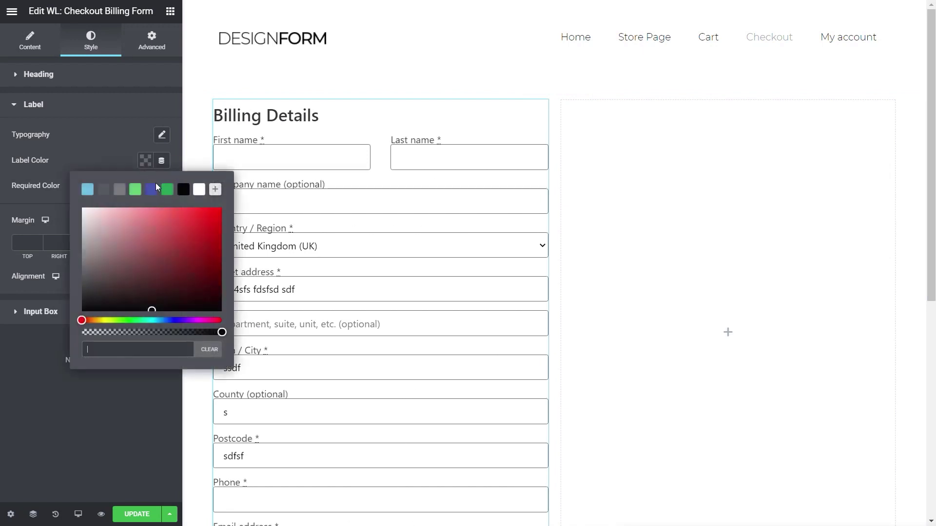
pyautogui.click(87, 189)
pyautogui.click(107, 152)
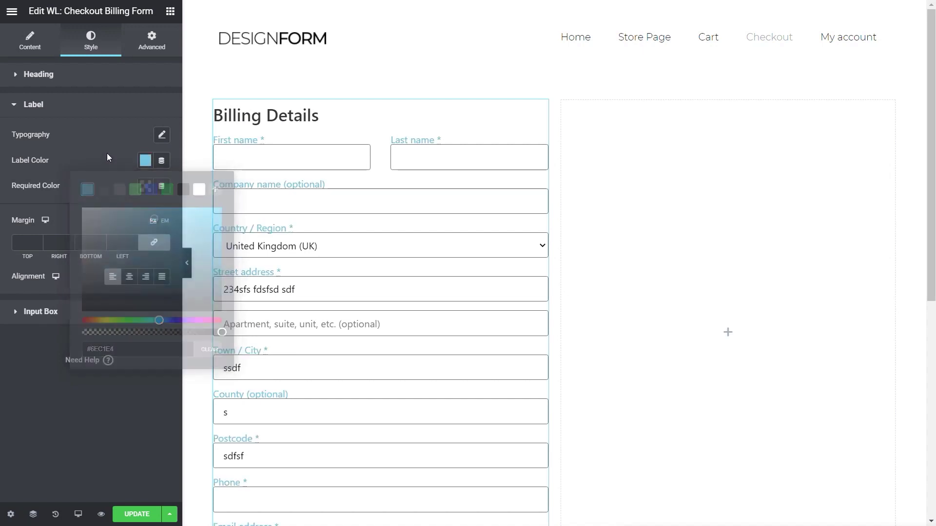
pyautogui.click(145, 185)
pyautogui.moveTo(165, 254); pyautogui.dragTo(215, 236)
pyautogui.click(45, 367)
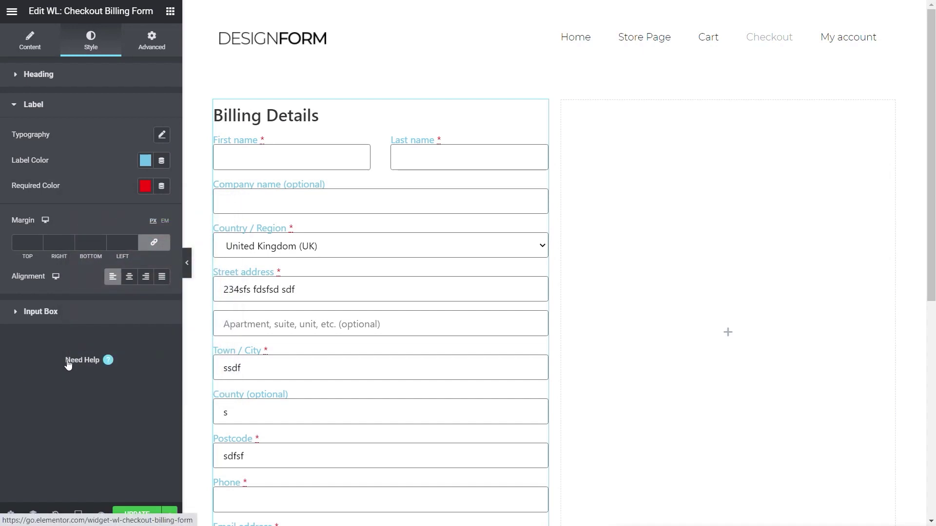
pyautogui.click(47, 312)
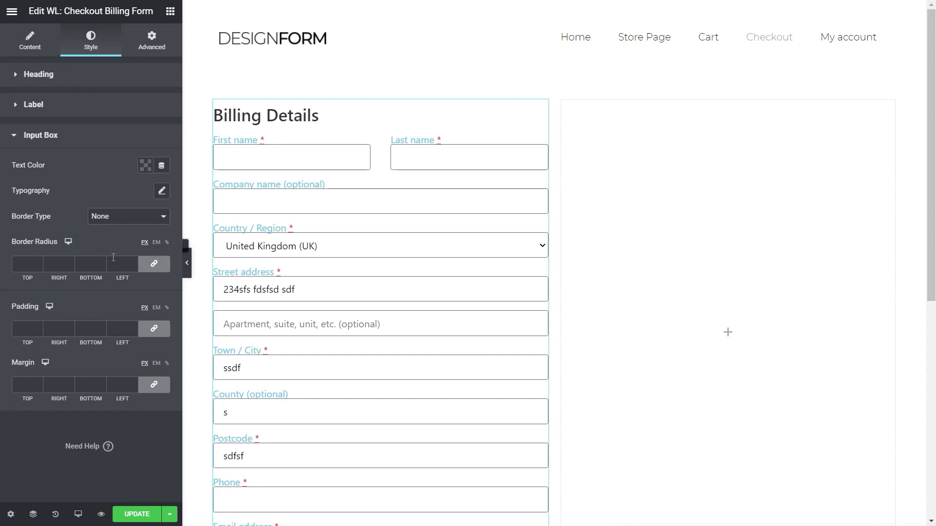
pyautogui.click(30, 137)
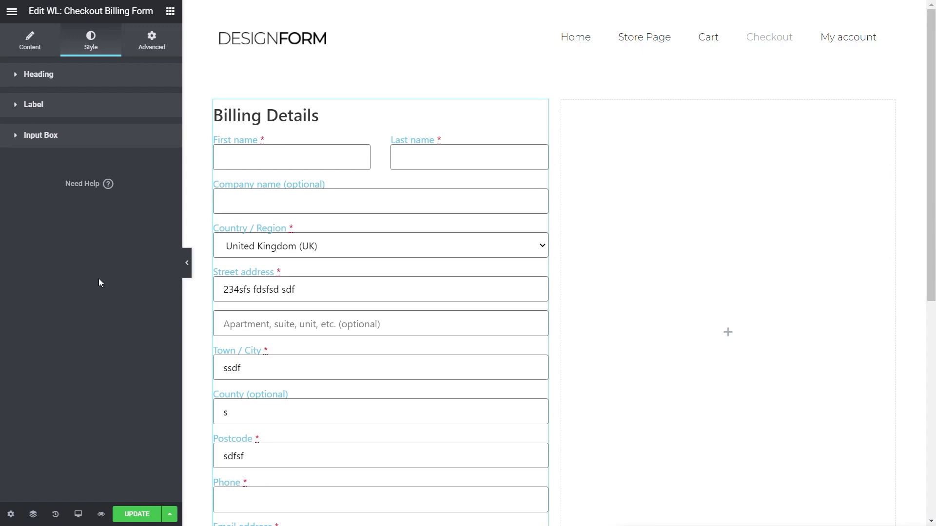
# - Search the widgets for "check" and place the WL: Checkout Shipping Form in the section's second column
pyautogui.click(170, 11)
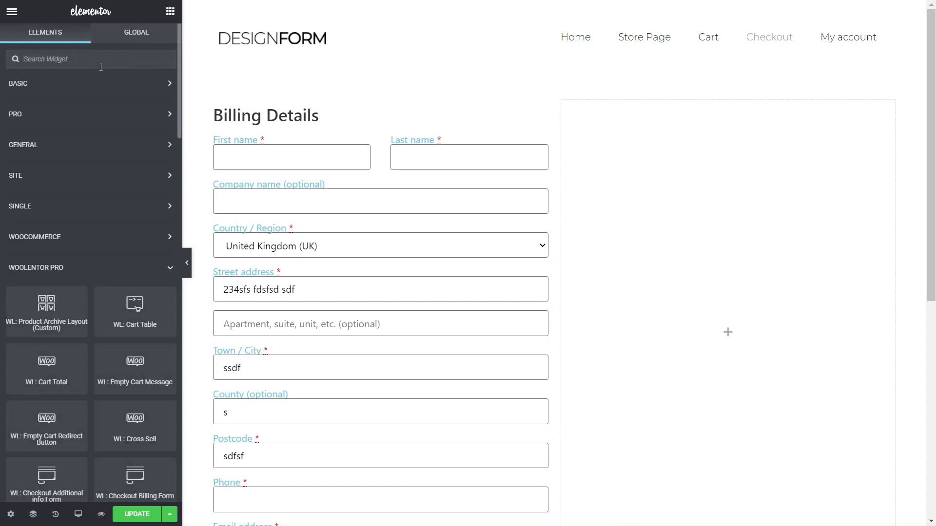
pyautogui.write('check')
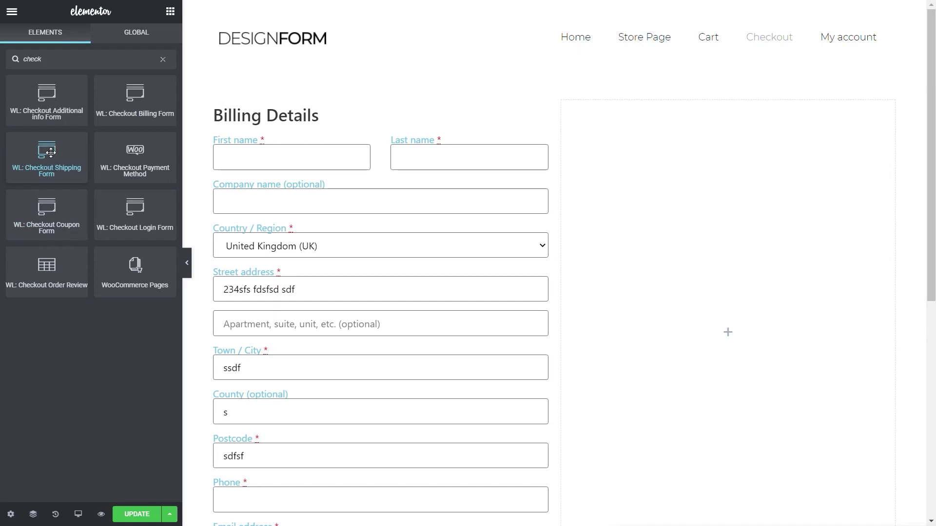
pyautogui.moveTo(51, 152); pyautogui.dragTo(686, 209)
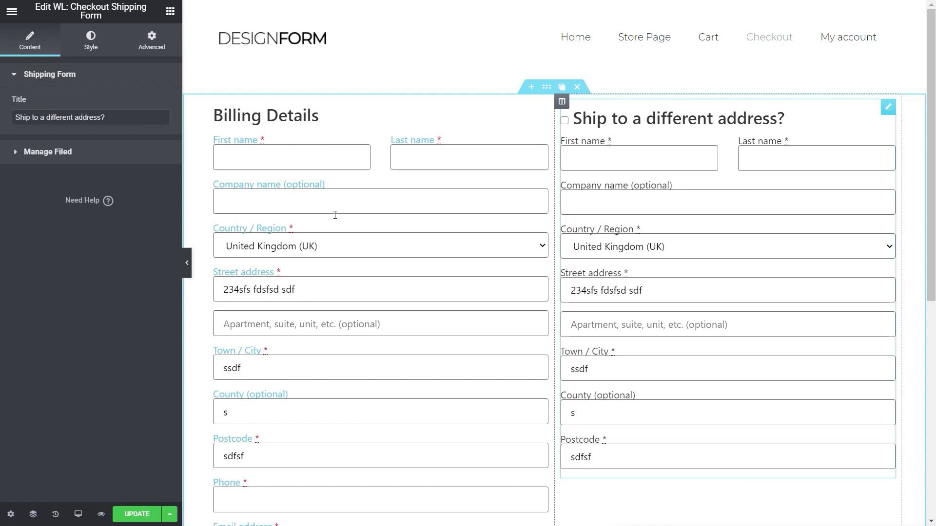
# - Enable Modify Field for the shipping form's fields
pyautogui.click(68, 154)
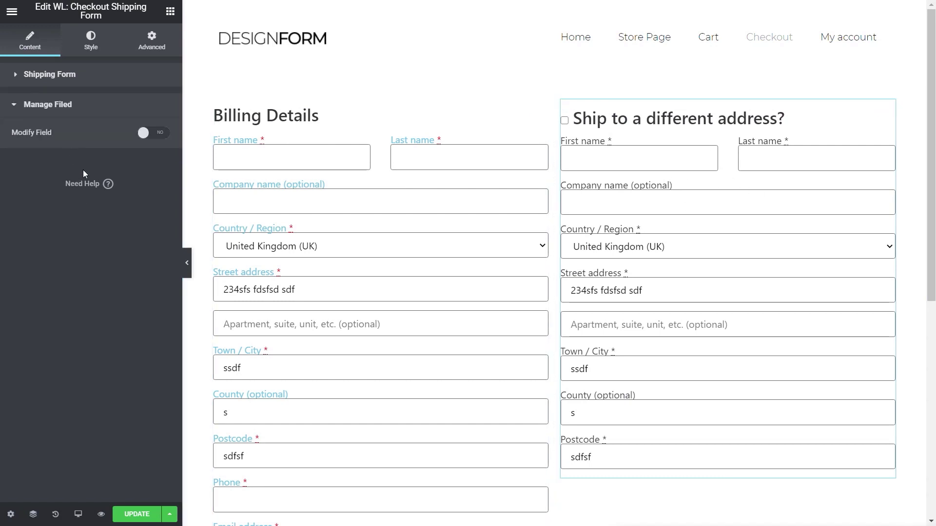
pyautogui.click(159, 133)
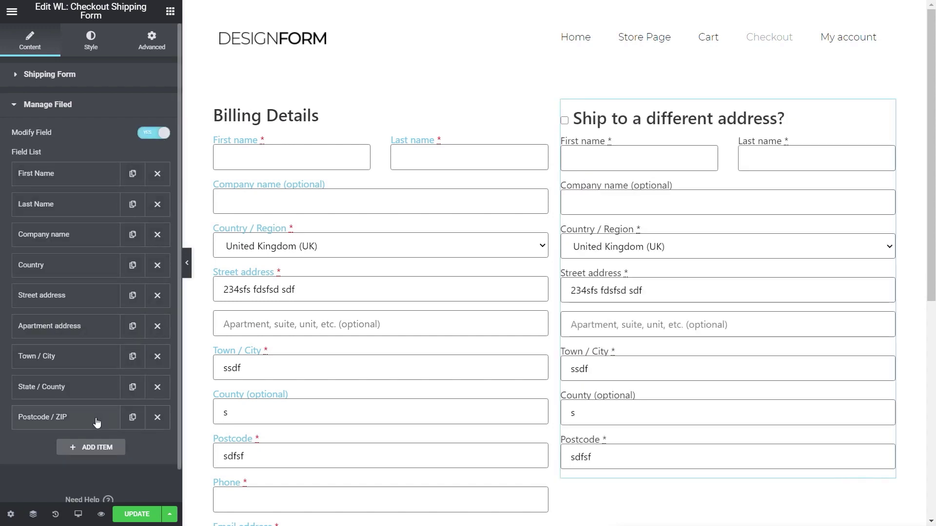
# - Turn off Modify Field for the shipping form's fields and look over both checkout forms
pyautogui.click(149, 141)
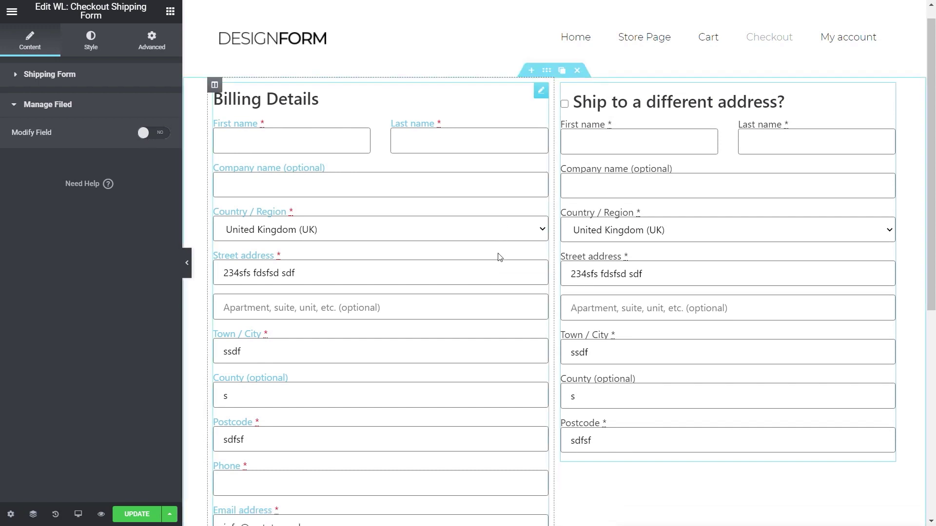
pyautogui.scroll(-6, 497, 257)
pyautogui.scroll(6, 655, 302)
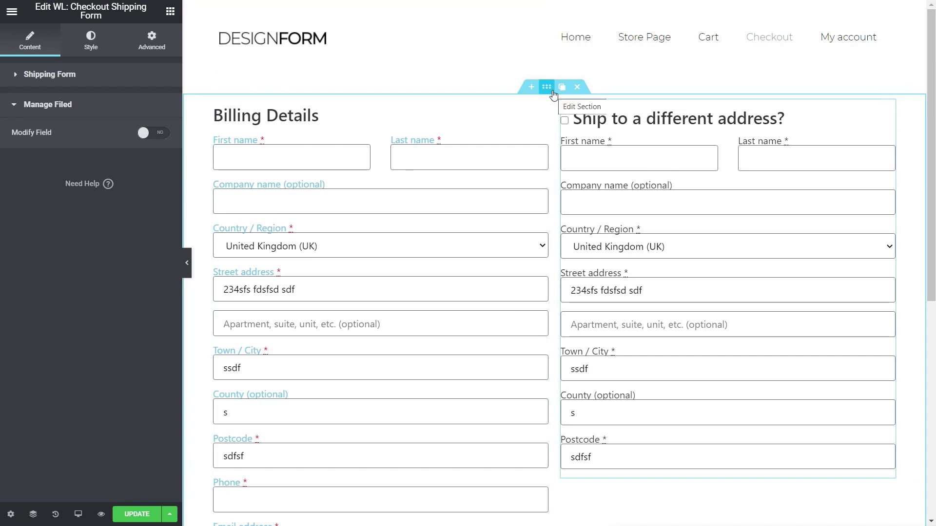
pyautogui.scroll(-5, 765, 288)
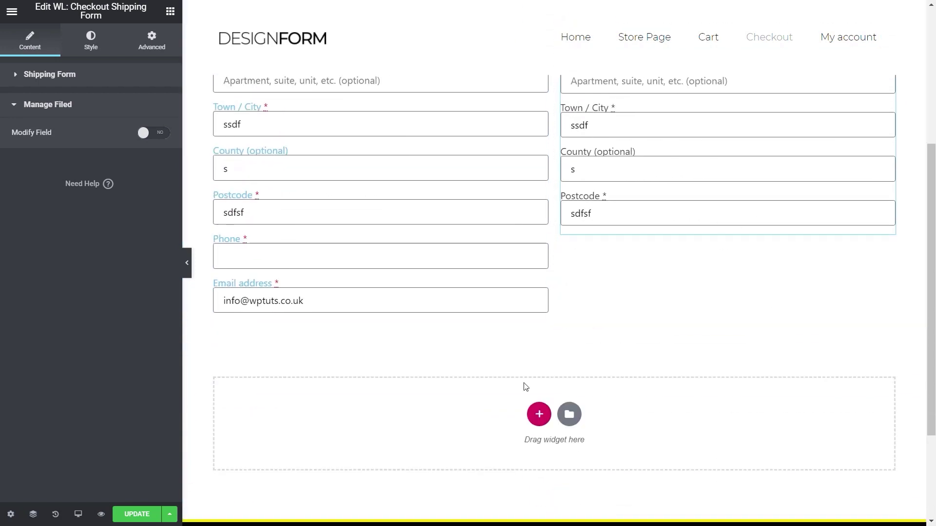
pyautogui.scroll(5, 564, 255)
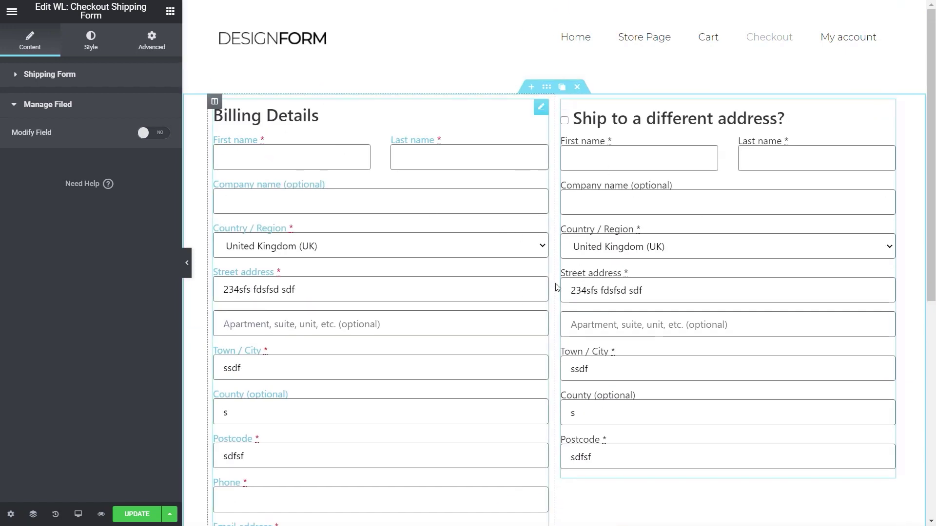
# - Add a single-column section below the forms, search the widgets for "check" and place the WL: Checkout Payment Method in it
pyautogui.scroll(-5, 525, 301)
pyautogui.click(539, 353)
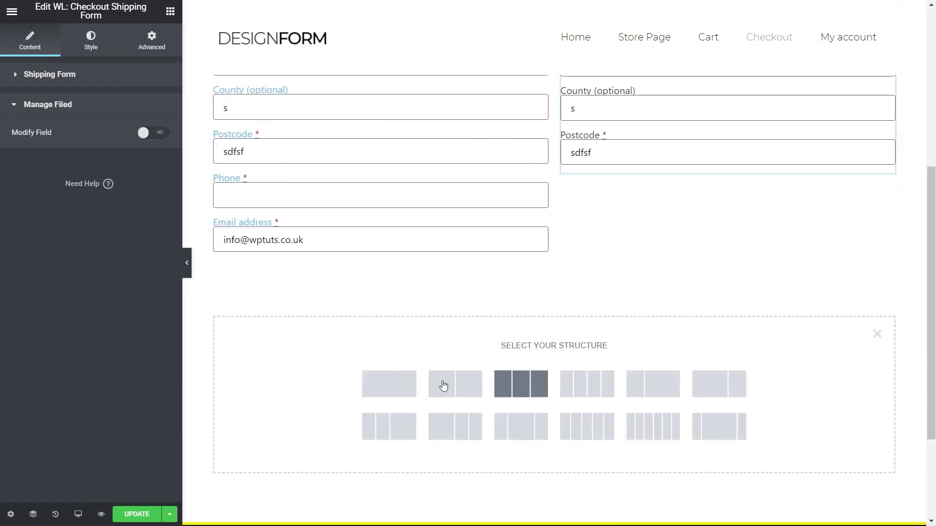
pyautogui.click(401, 398)
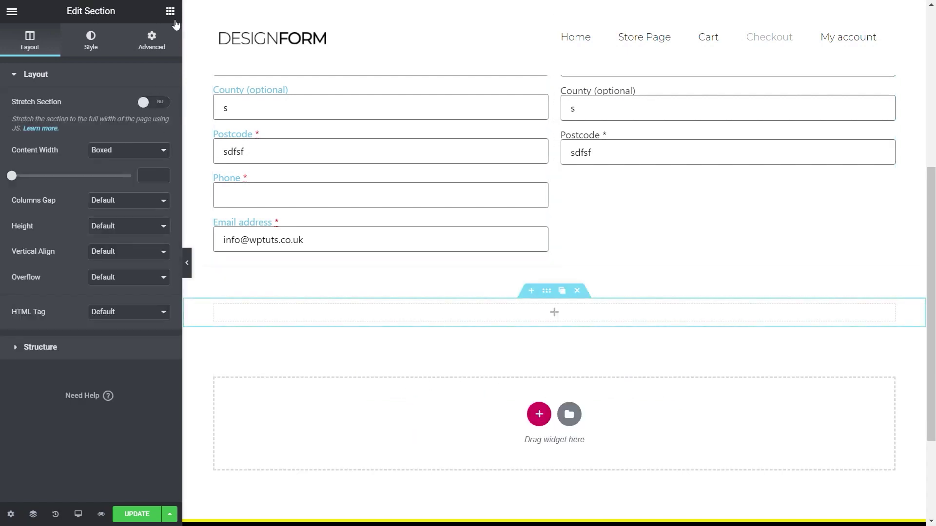
pyautogui.click(174, 19)
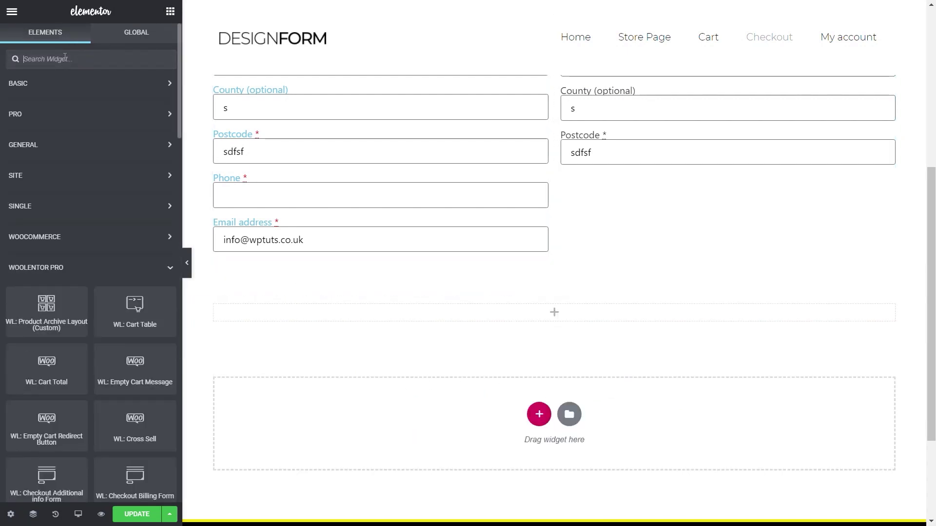
pyautogui.click(65, 57)
pyautogui.write('check')
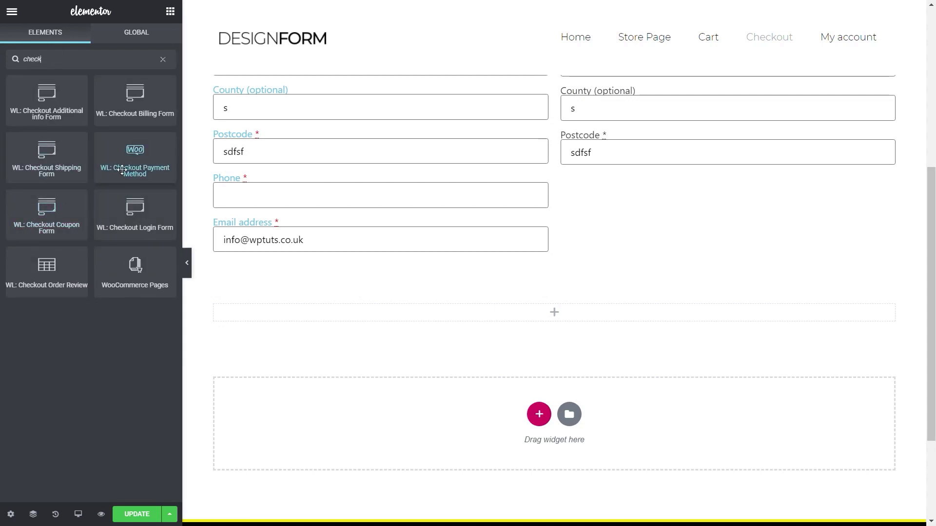
pyautogui.moveTo(123, 158); pyautogui.dragTo(330, 313)
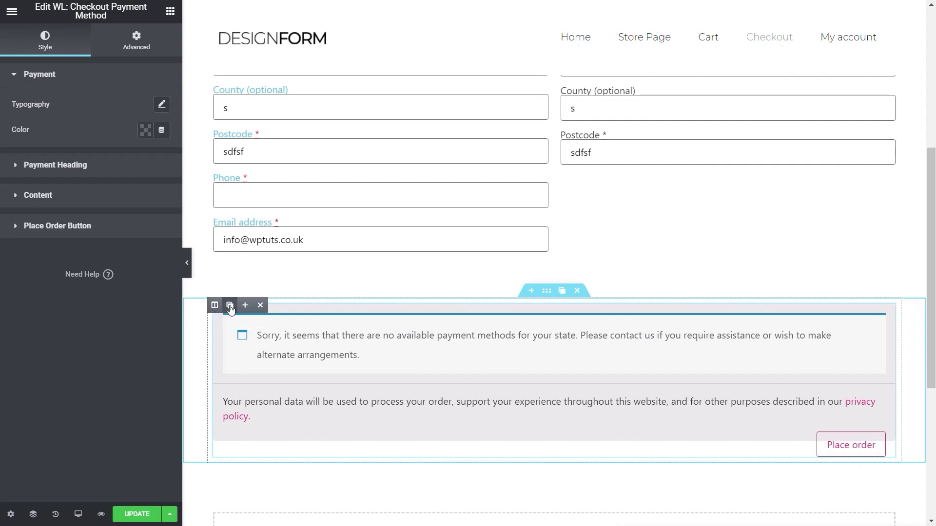
# - Duplicate the payment method column and delete the payment widget from the copy
pyautogui.click(230, 306)
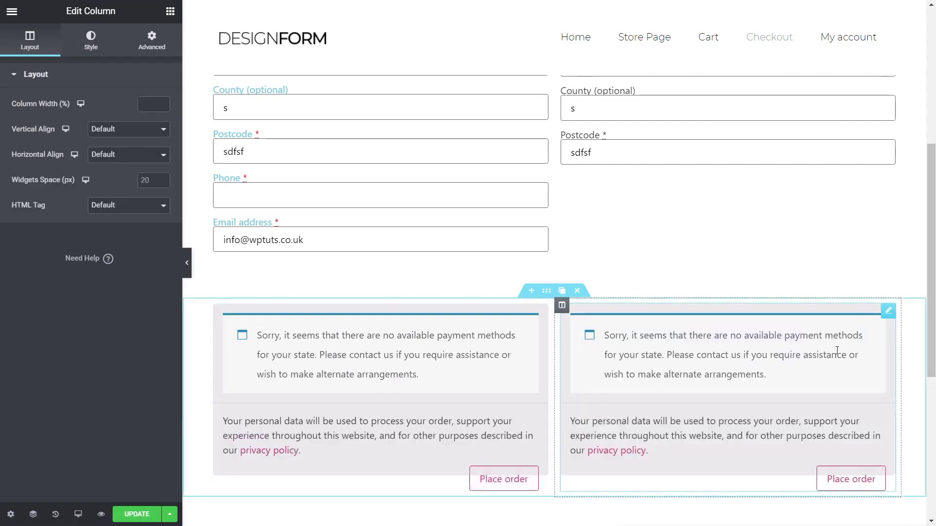
pyautogui.click(891, 312)
pyautogui.click(860, 314)
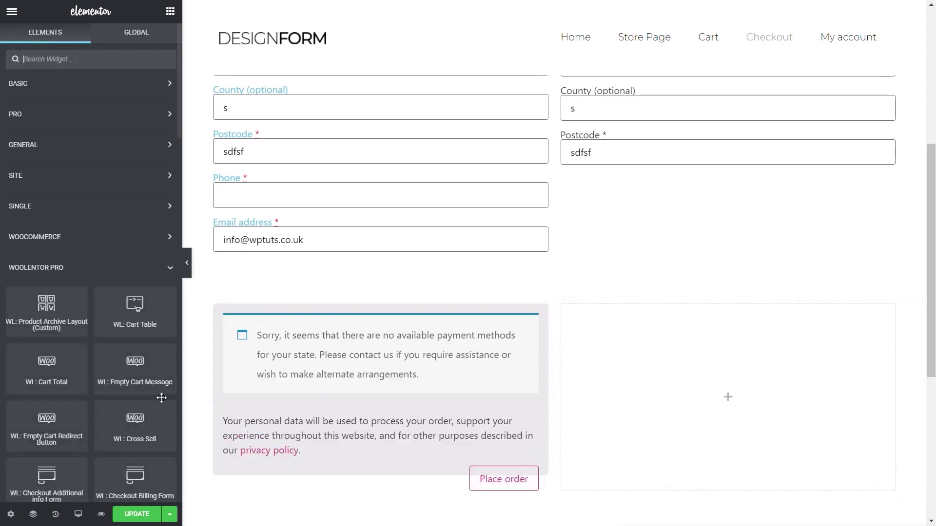
# - Search the widgets for "check", place the WL: Checkout Additional info Form in the empty second column and enable its Modify Field option
pyautogui.click(91, 61)
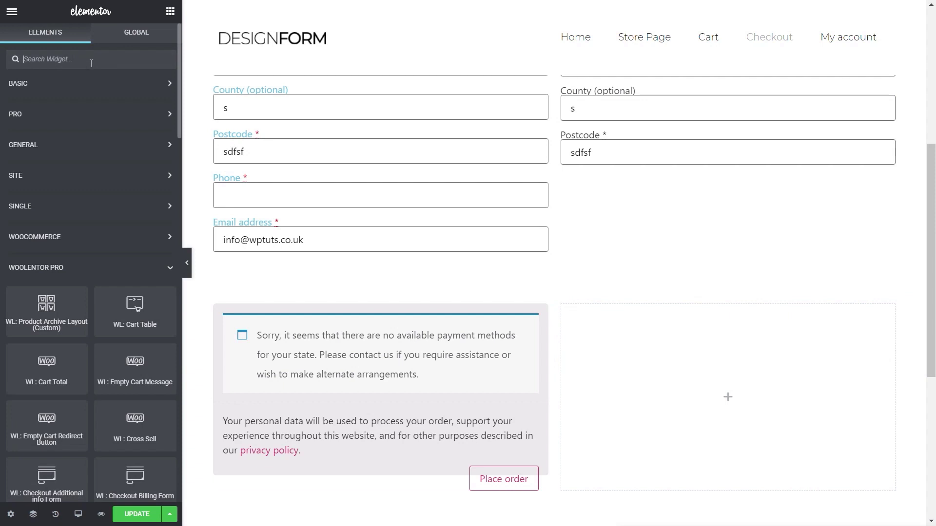
pyautogui.write('check')
pyautogui.moveTo(46, 94); pyautogui.dragTo(706, 395)
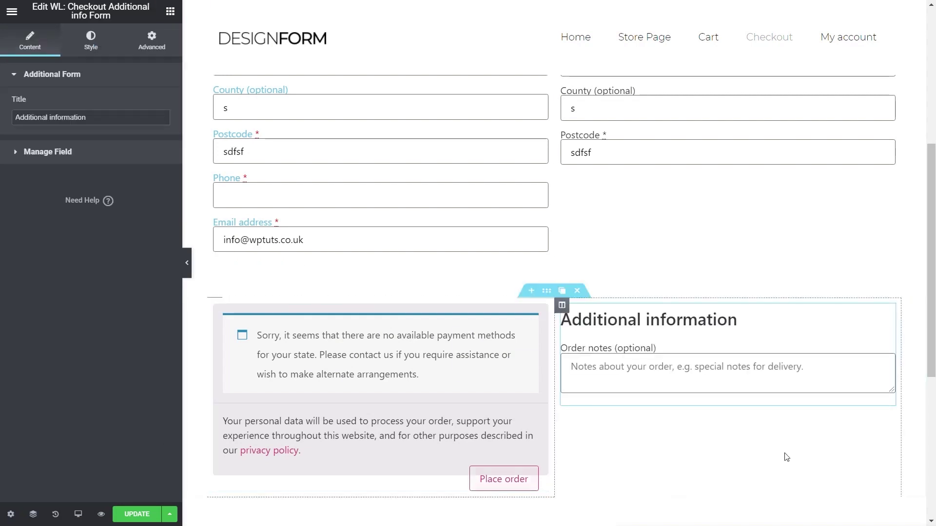
pyautogui.click(48, 152)
pyautogui.click(153, 133)
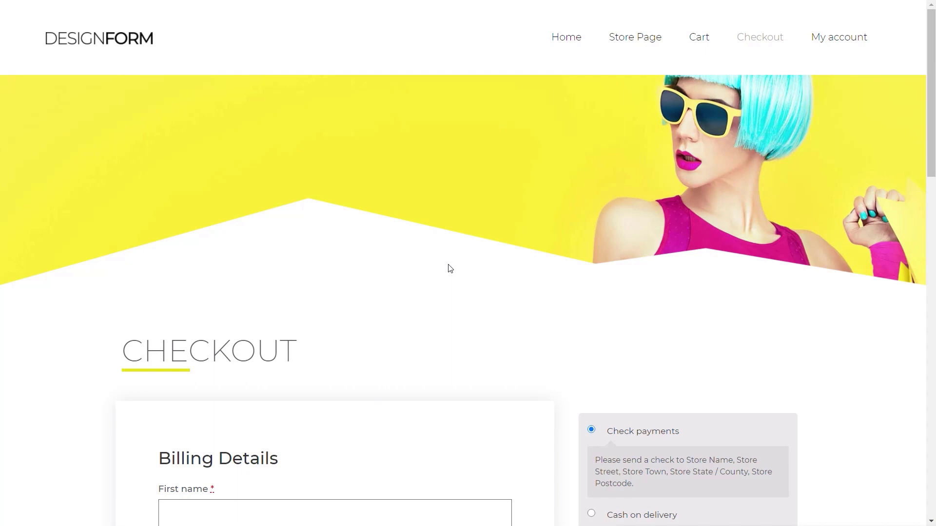
# - Review the styled checkout page's billing form, payment options and Place order button
pyautogui.scroll(-3, 749, 266)
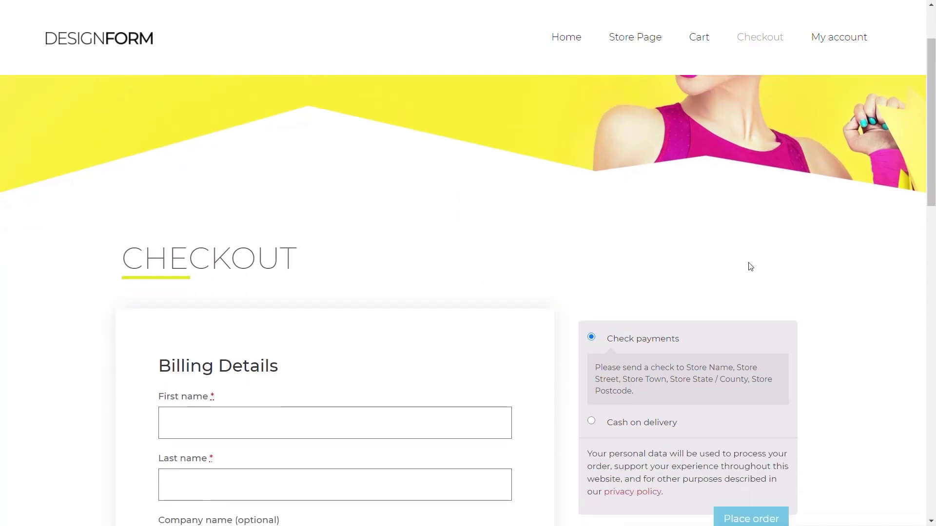
pyautogui.scroll(-5, 749, 267)
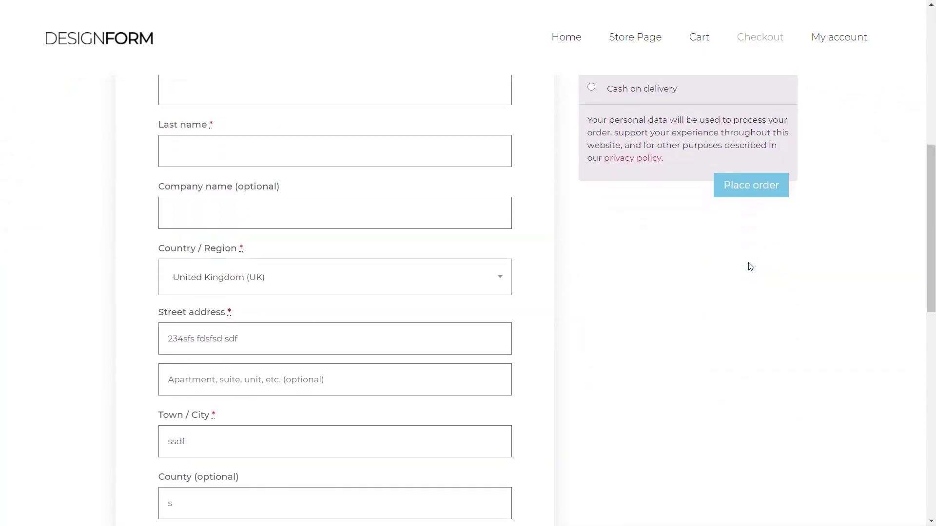
pyautogui.scroll(5, 750, 266)
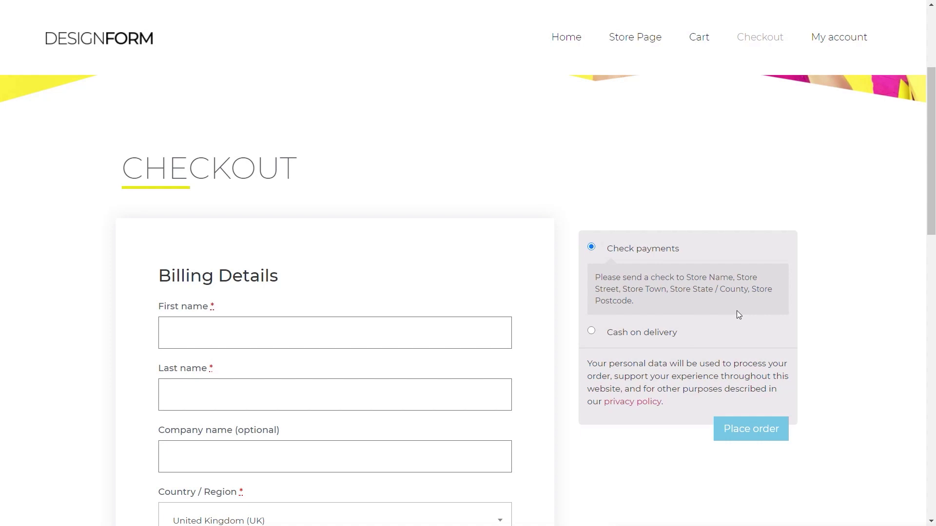
pyautogui.scroll(3, 776, 310)
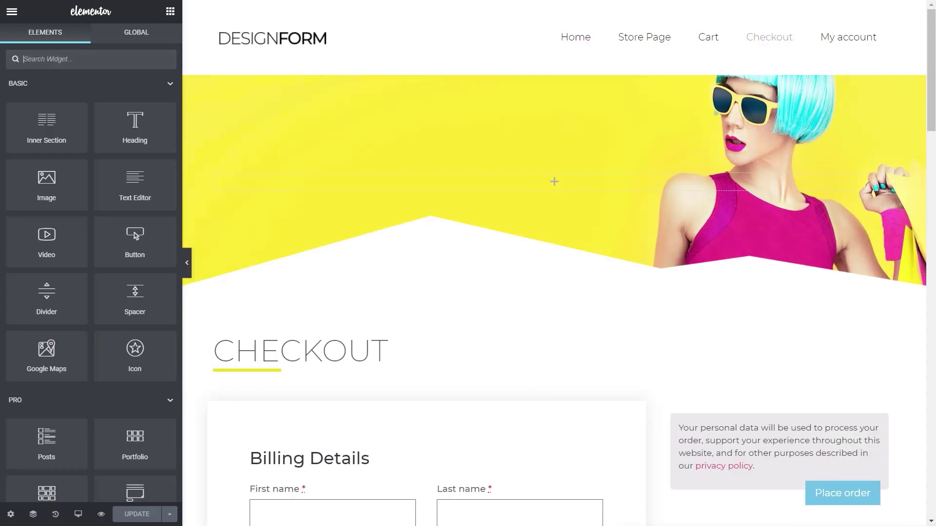
# - Exit the Elementor editor to the WordPress dashboard and open the WooLentor settings
pyautogui.click(16, 7)
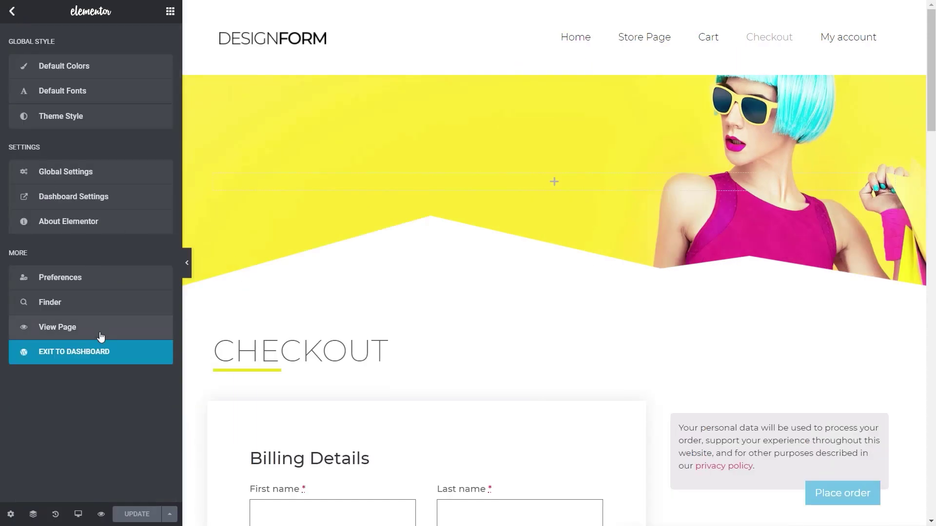
pyautogui.click(93, 357)
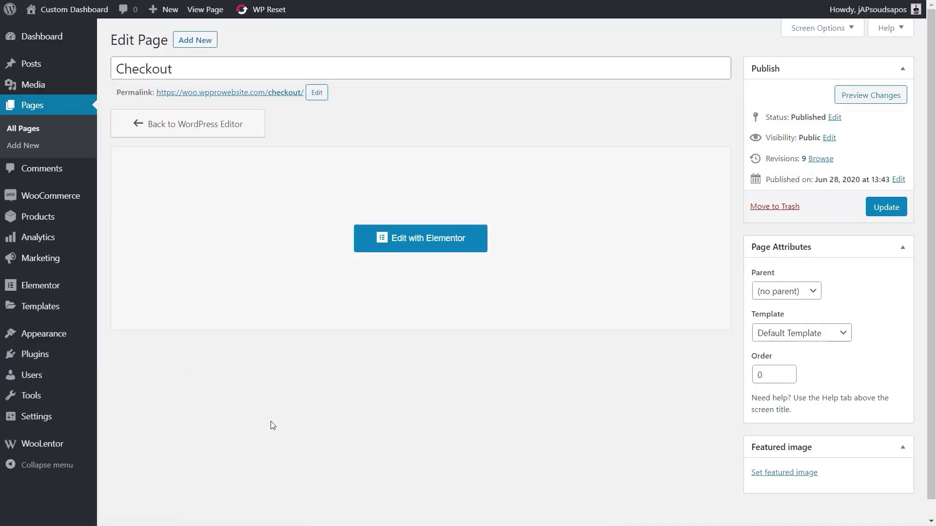
pyautogui.moveTo(42, 452)
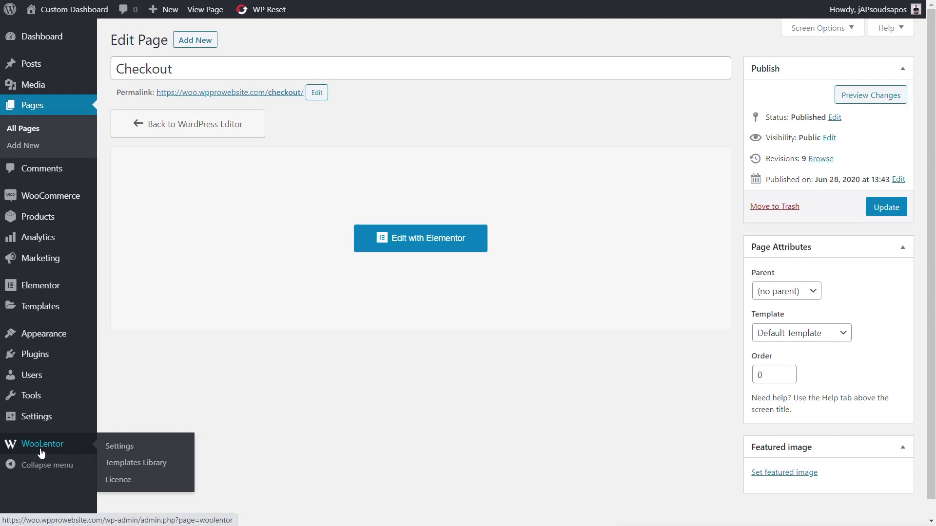
pyautogui.click(115, 447)
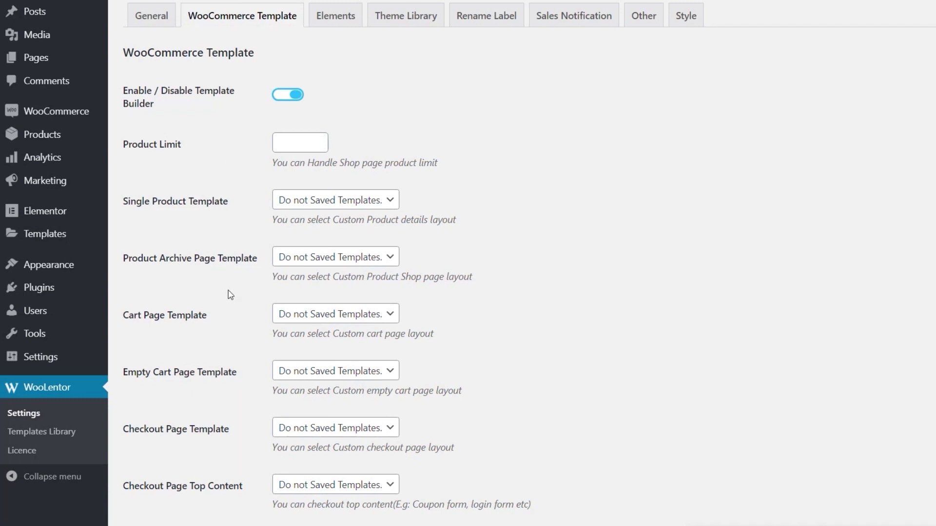
# - Examine the WooCommerce Template settings and check which saved templates are offered for the Checkout Page Template
pyautogui.scroll(-3, 221, 244)
pyautogui.scroll(-1, 210, 195)
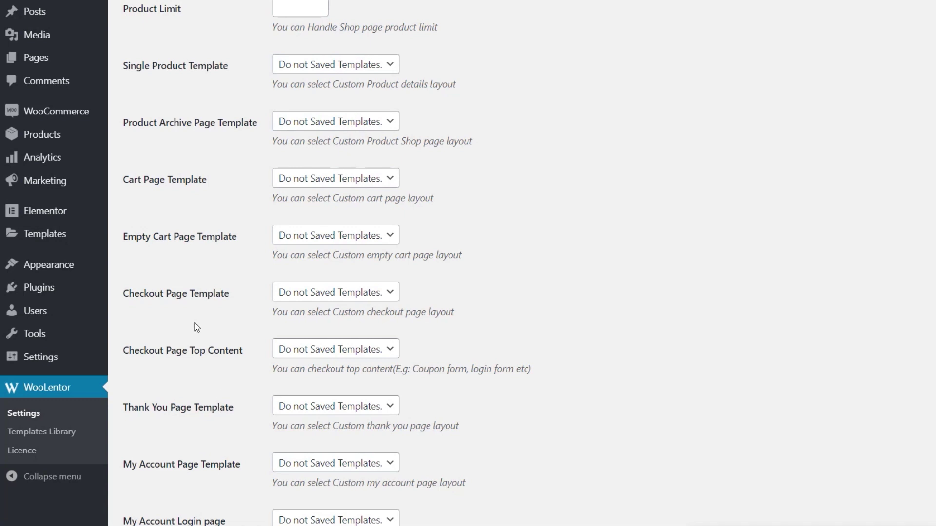
pyautogui.scroll(-3, 194, 322)
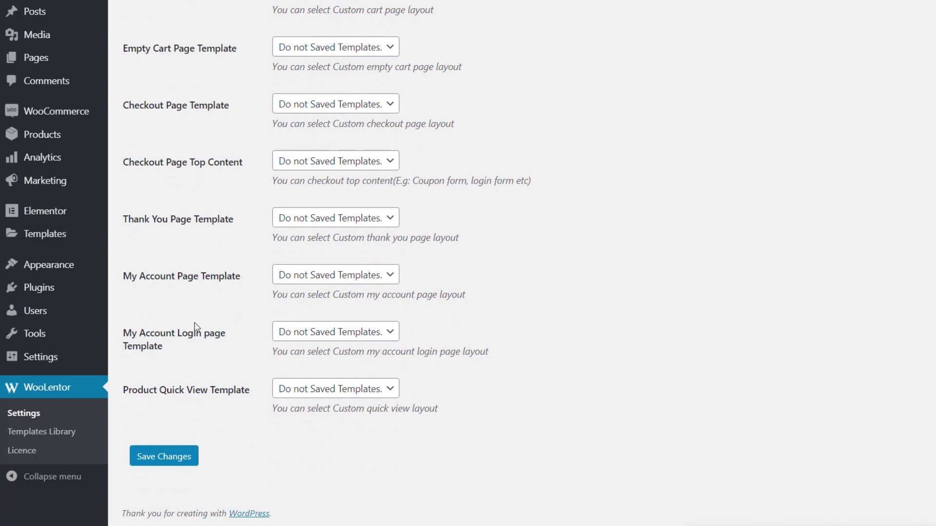
pyautogui.scroll(3, 195, 302)
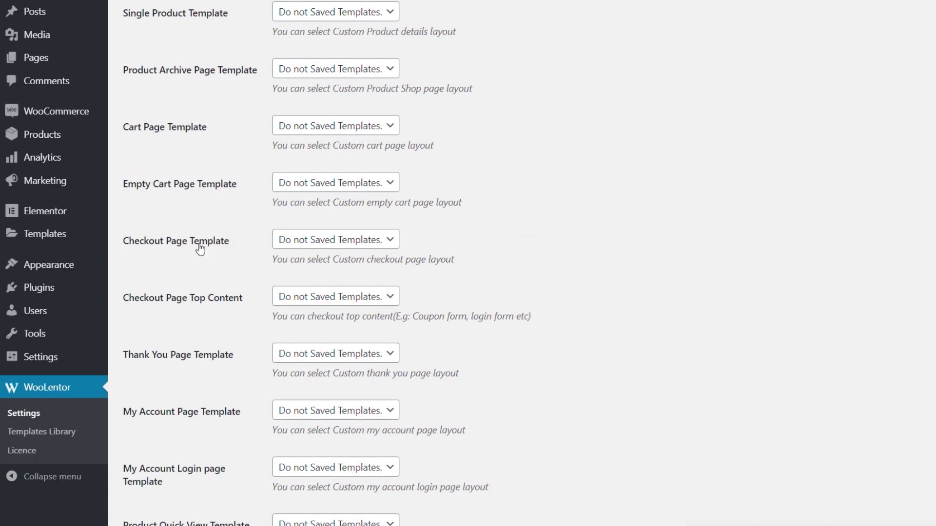
pyautogui.click(342, 246)
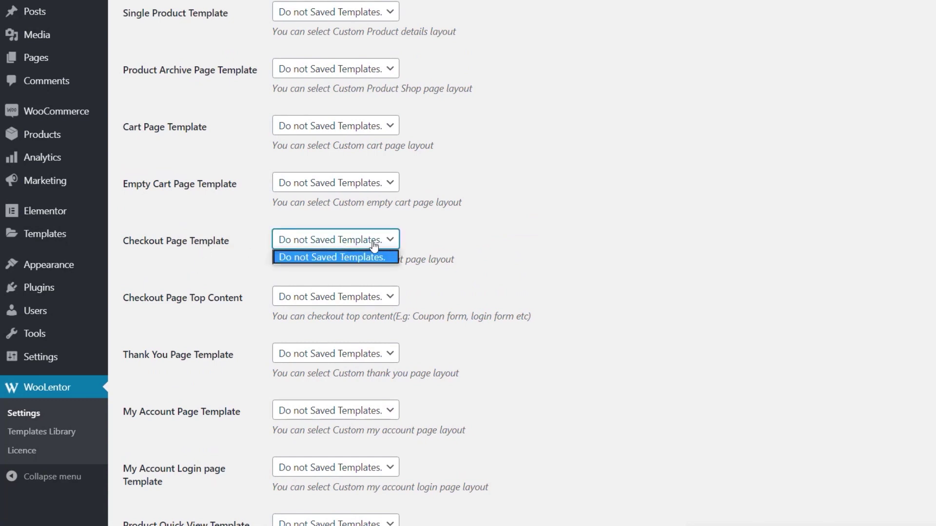
pyautogui.click(520, 268)
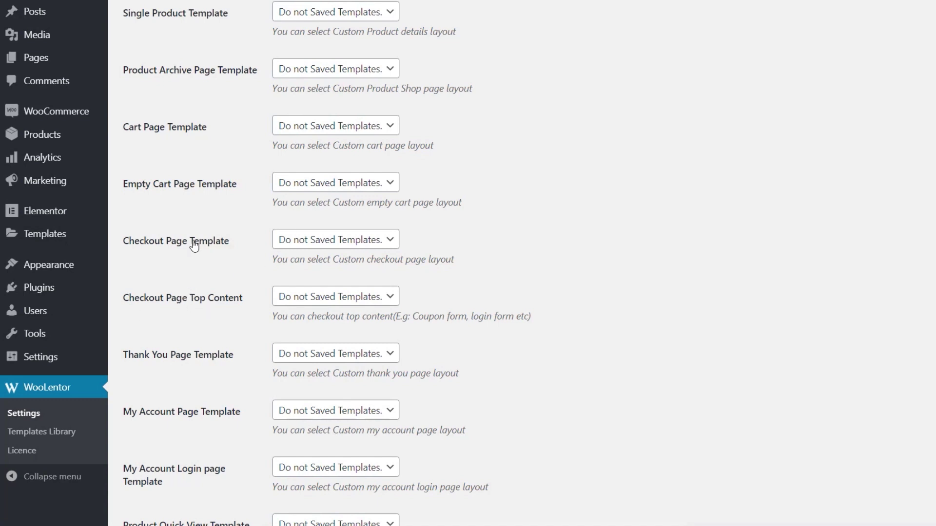
# - Open the Hoodie with Zipper product for editing and view the WooLentor options in its product data
pyautogui.moveTo(48, 134)
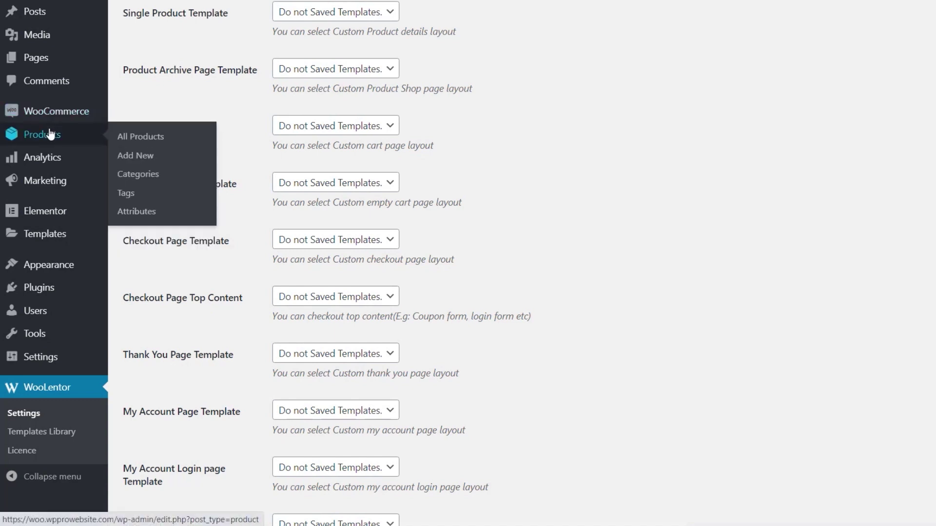
pyautogui.click(150, 139)
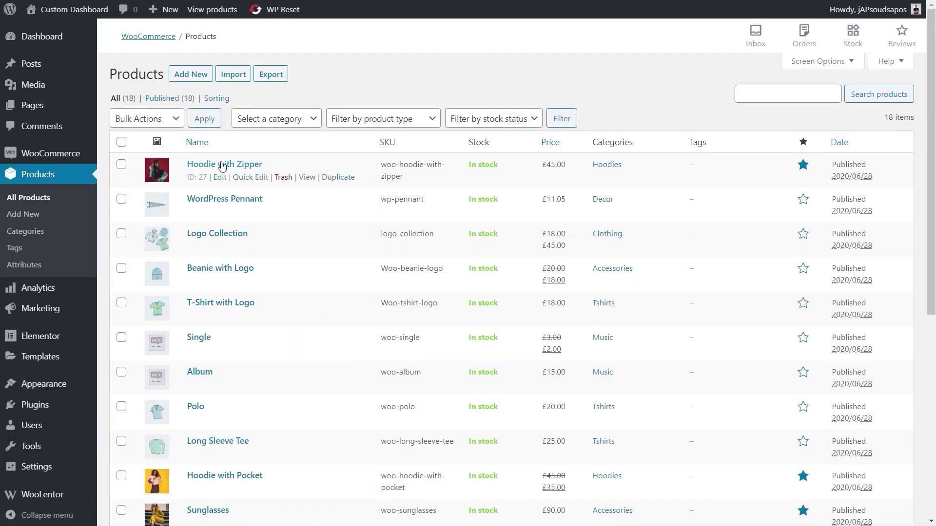
pyautogui.click(222, 166)
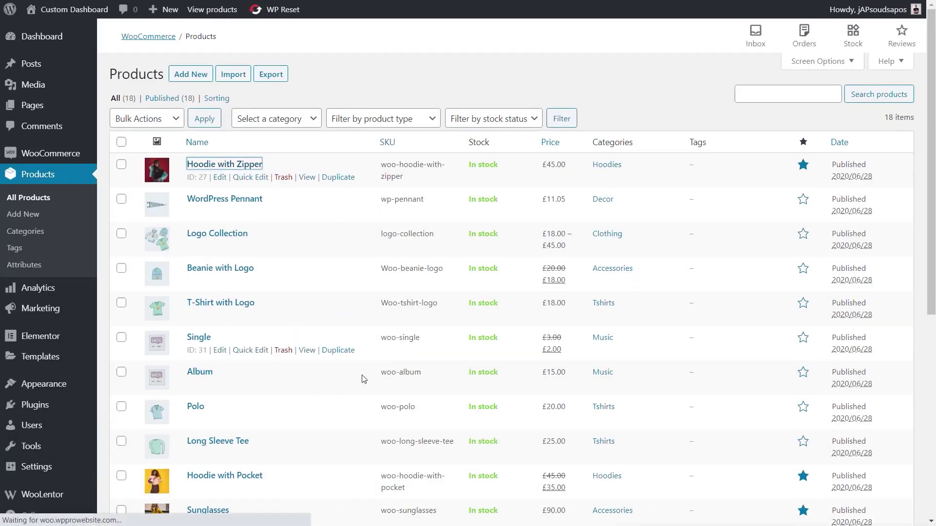
pyautogui.scroll(-5, 383, 404)
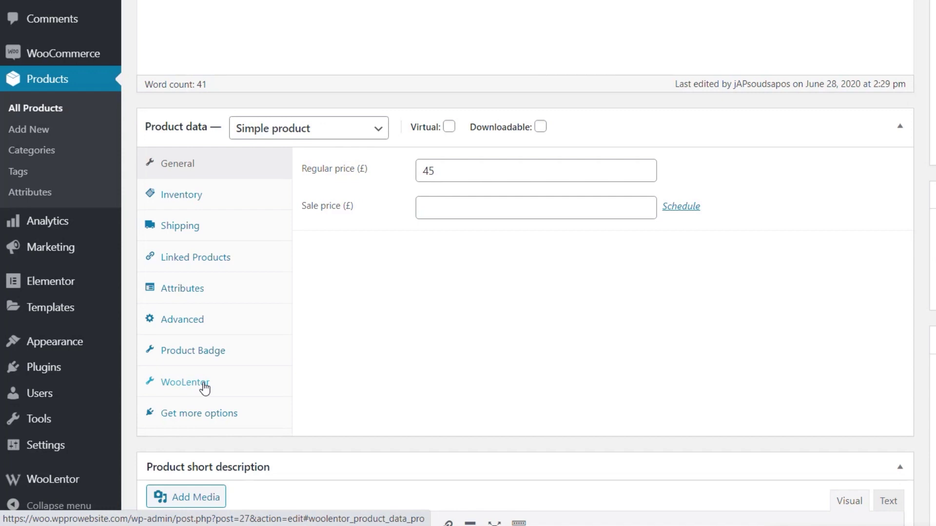
pyautogui.click(205, 386)
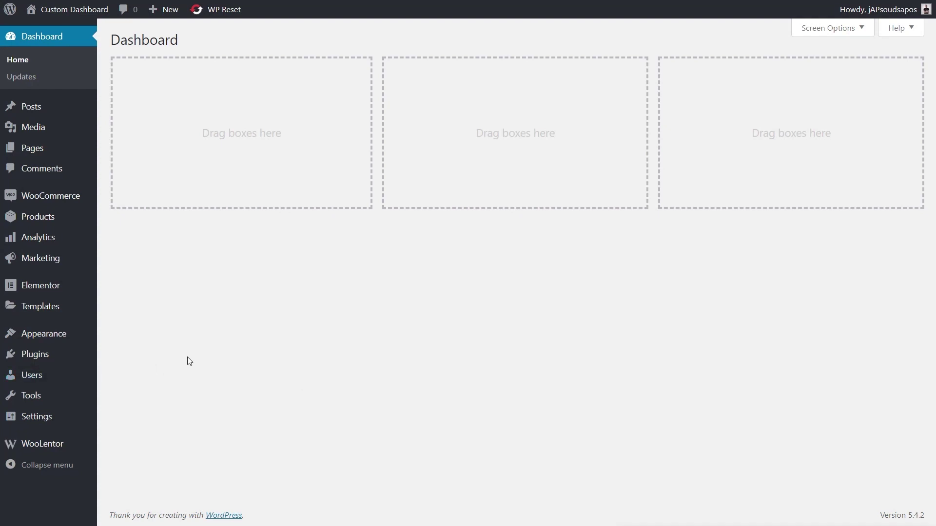
# - Start a new template from Elementor's saved templates and choose Page as its type
pyautogui.moveTo(40, 307)
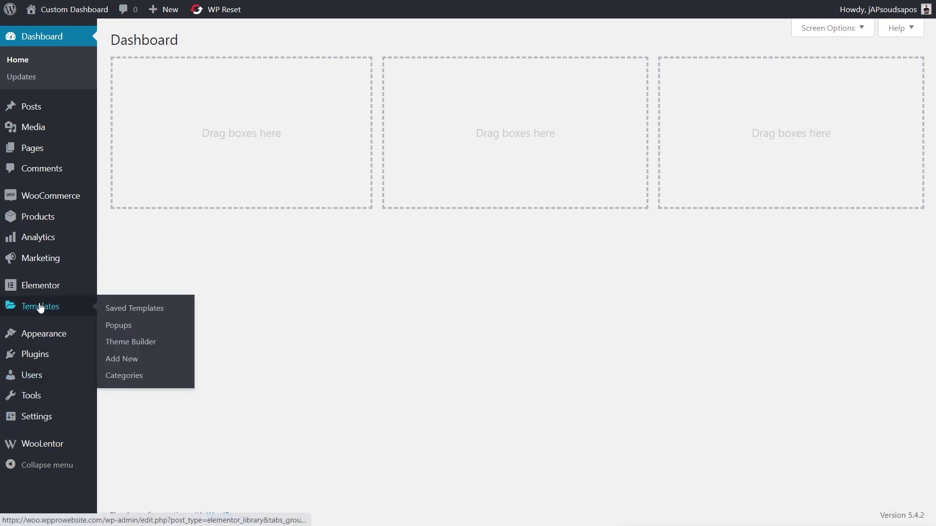
pyautogui.click(122, 309)
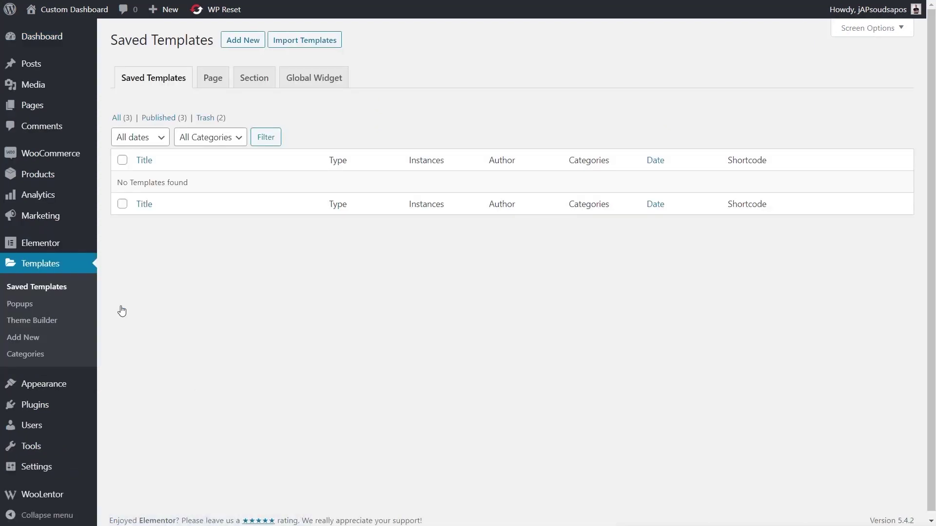
pyautogui.click(230, 40)
pyautogui.click(512, 258)
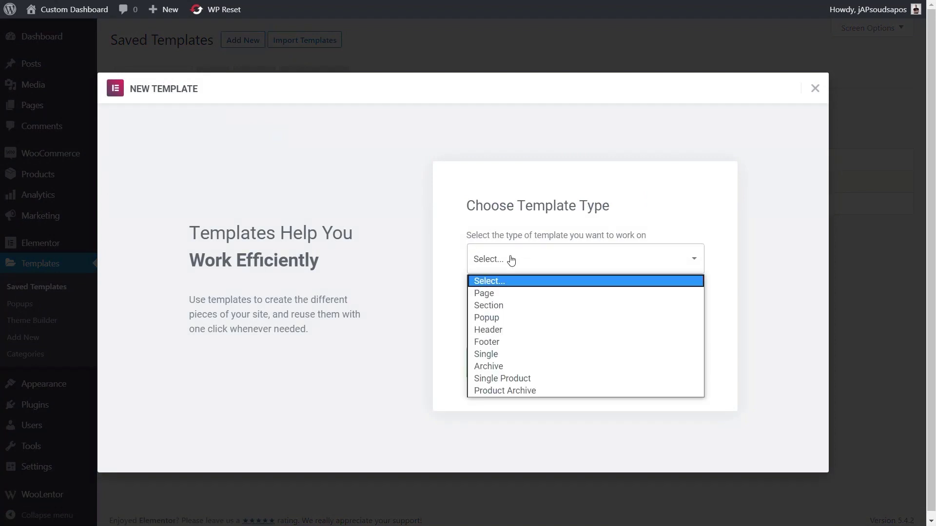
pyautogui.click(508, 295)
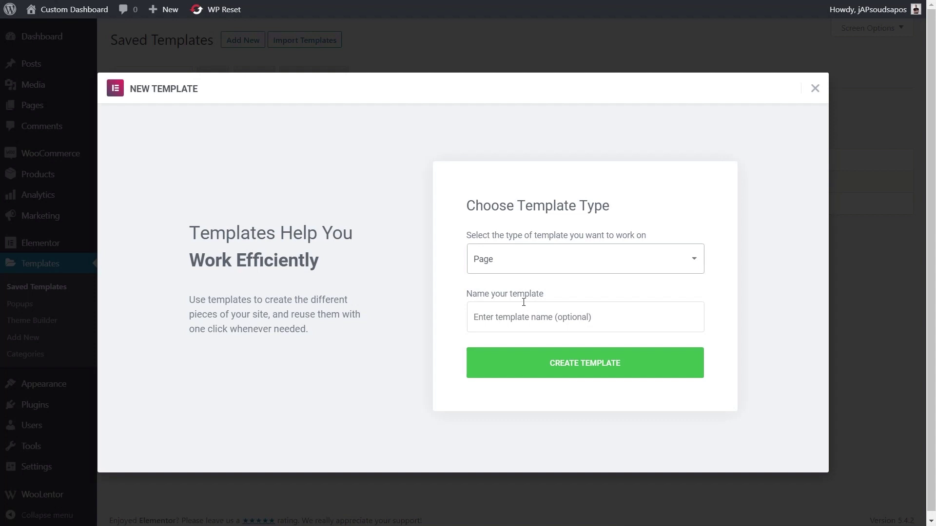
# - Name the new template "Custom Cart Page Template" and create it
pyautogui.click(524, 313)
pyautogui.write('Custom Cart')
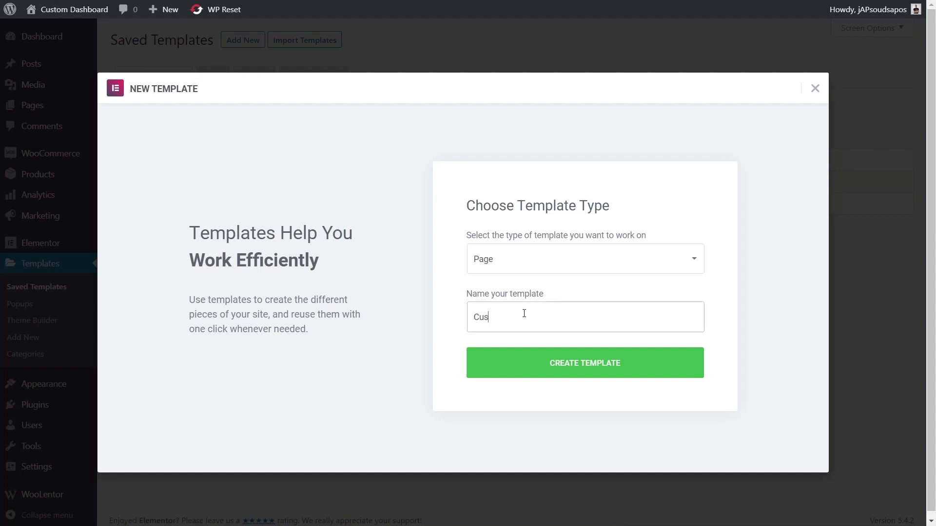
pyautogui.write(' Page tem')
pyautogui.press('BackSpace')
pyautogui.press('BackSpace')
pyautogui.press('BackSpace')
pyautogui.write('Template')
pyautogui.click(589, 361)
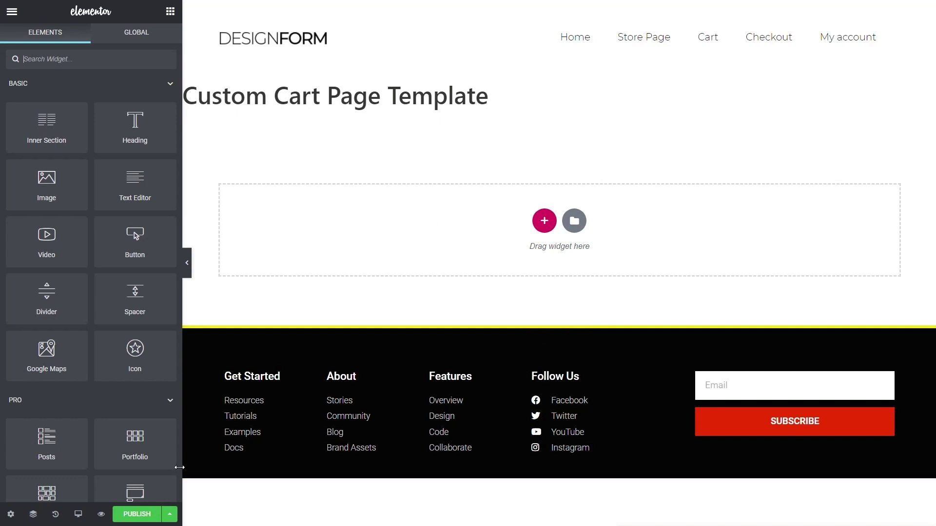
# - Hide the page title and place the WL: Cart Table widget in the empty drop area
pyautogui.click(10, 514)
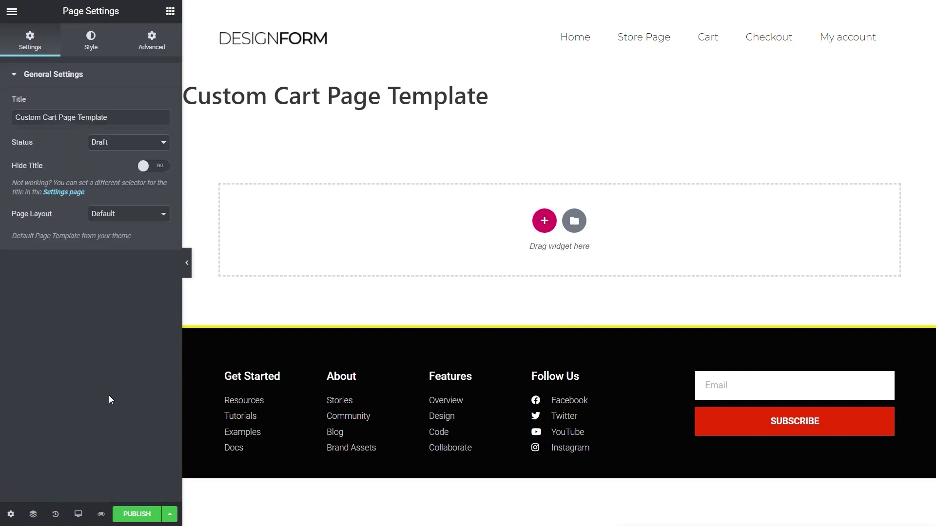
pyautogui.click(159, 166)
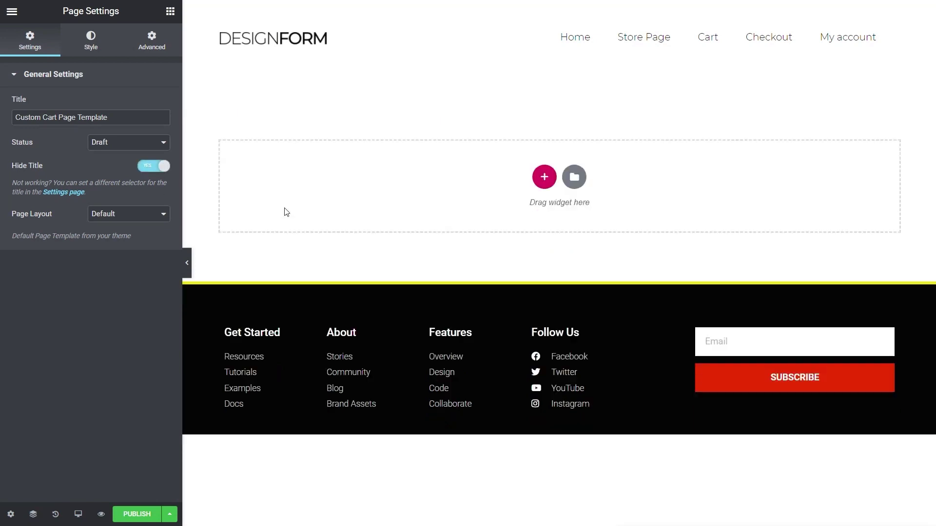
pyautogui.click(170, 11)
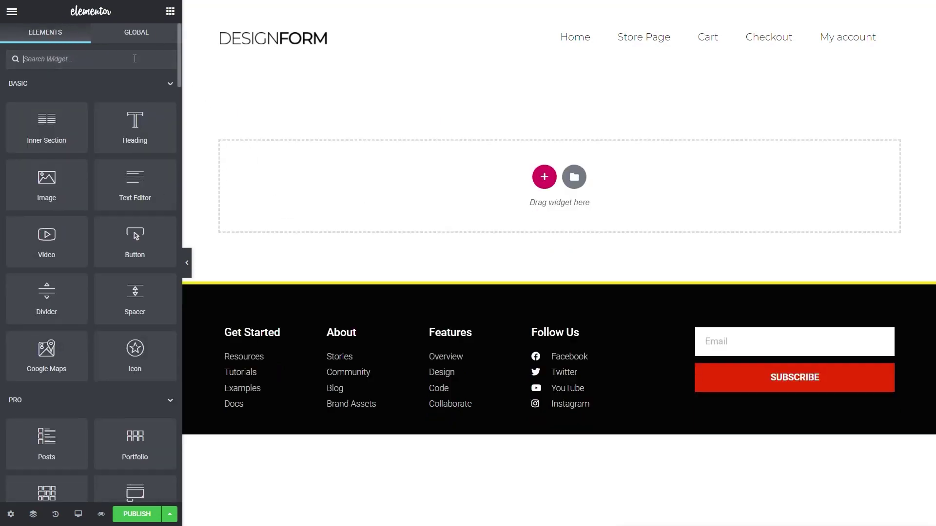
pyautogui.write('cart')
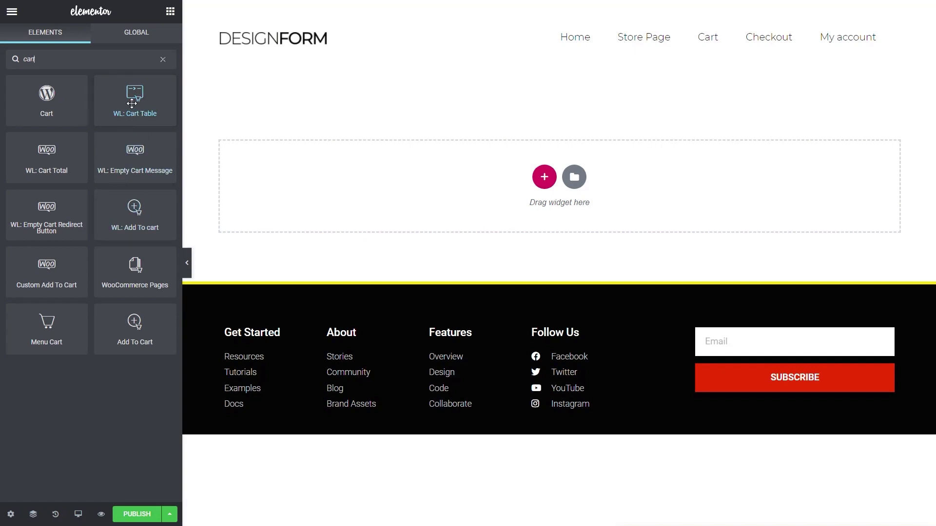
pyautogui.moveTo(132, 103); pyautogui.dragTo(364, 184)
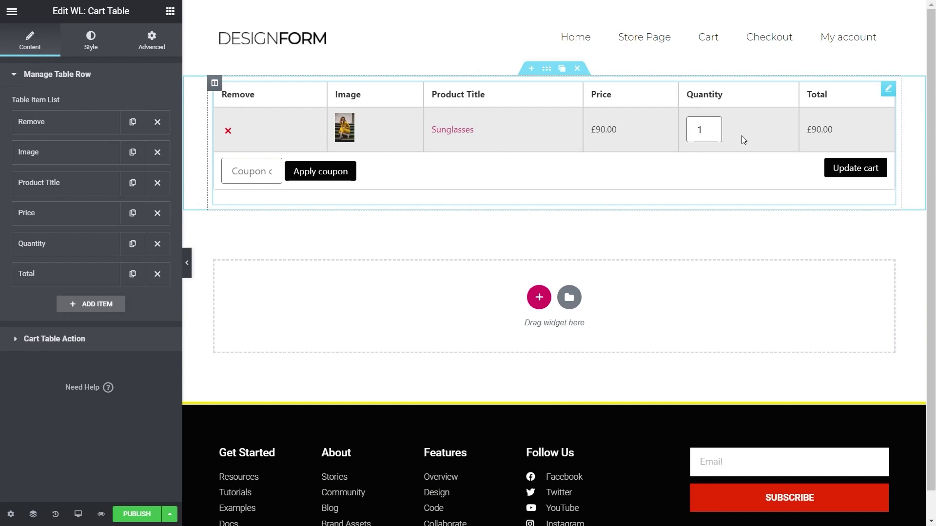
# - Set the column width of the cart table's Remove item to 60 px
pyautogui.click(46, 133)
pyautogui.click(100, 151)
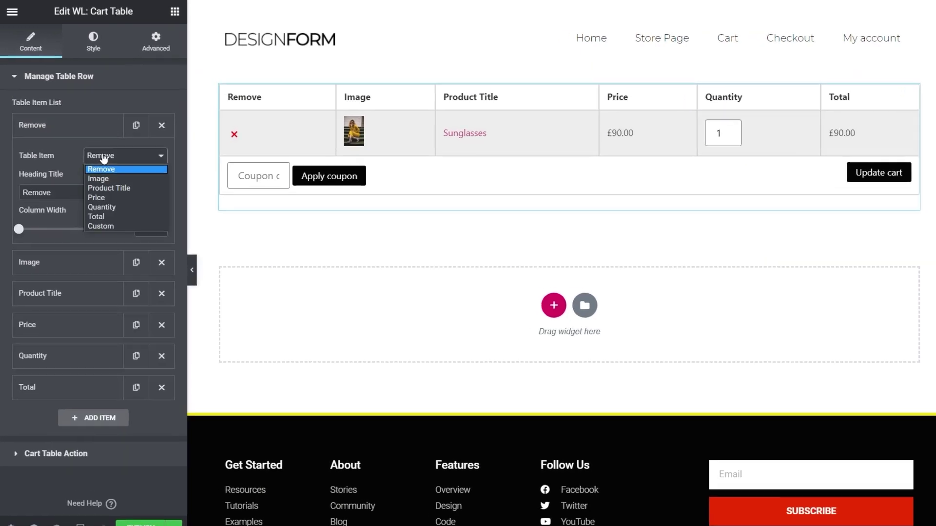
pyautogui.click(103, 169)
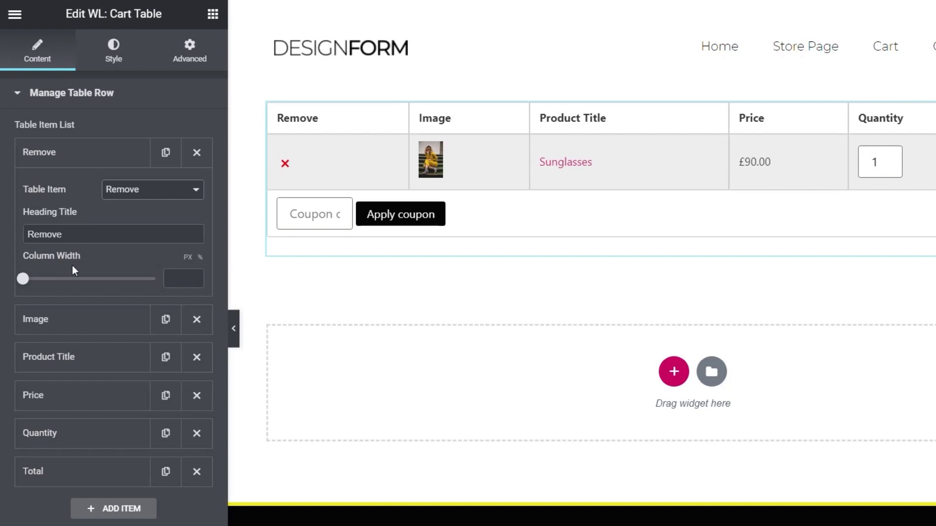
pyautogui.moveTo(25, 287); pyautogui.dragTo(33, 288)
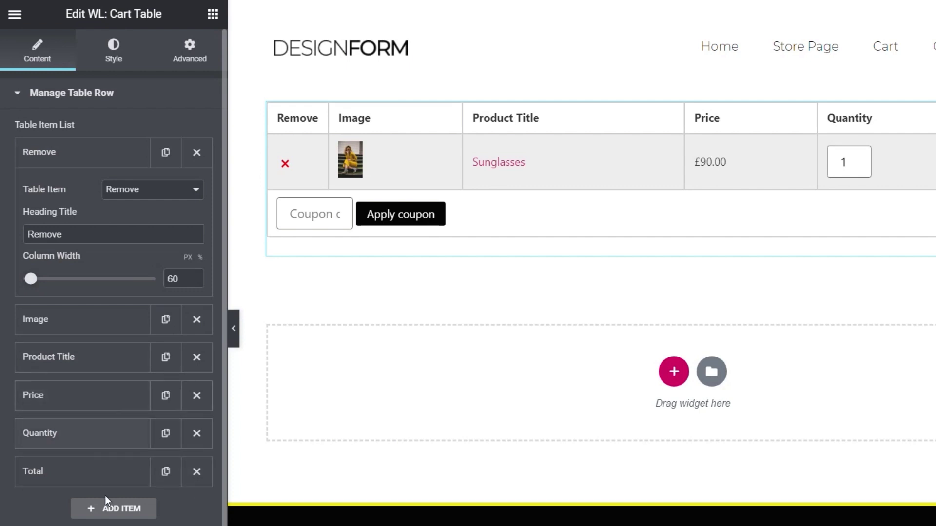
# - Try showing the cart table's Continue Shopping button, hide it again, and hide the coupon form
pyautogui.click(82, 525)
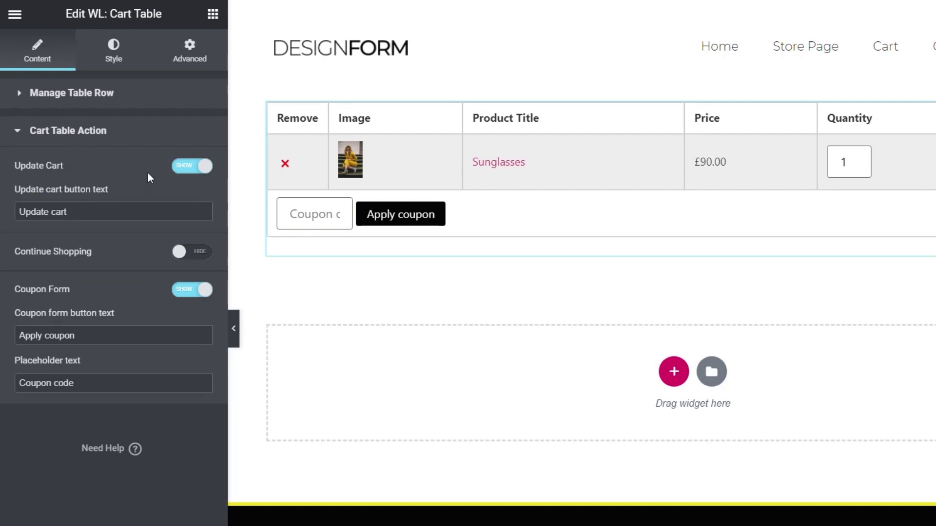
pyautogui.click(194, 251)
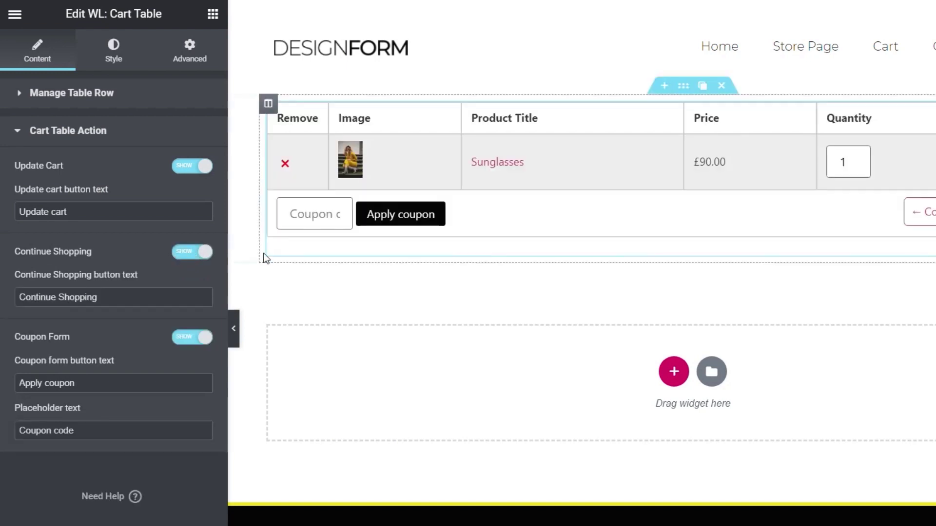
pyautogui.click(193, 252)
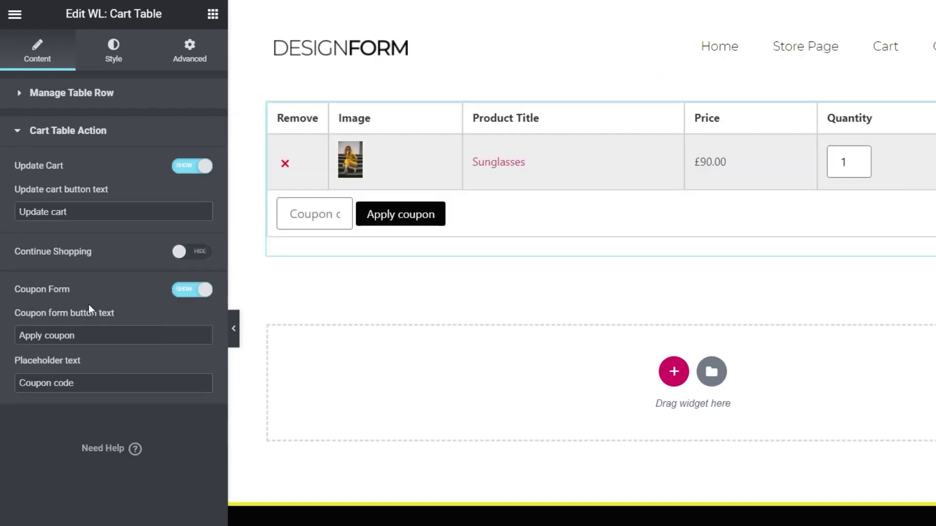
pyautogui.click(179, 294)
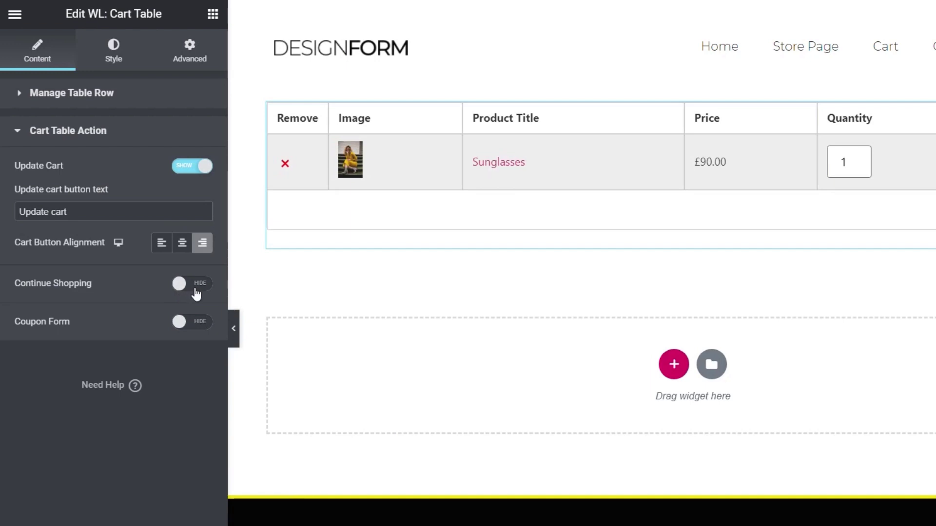
# - Set the cart table's product image width to 90 px in the widget's style options
pyautogui.click(117, 49)
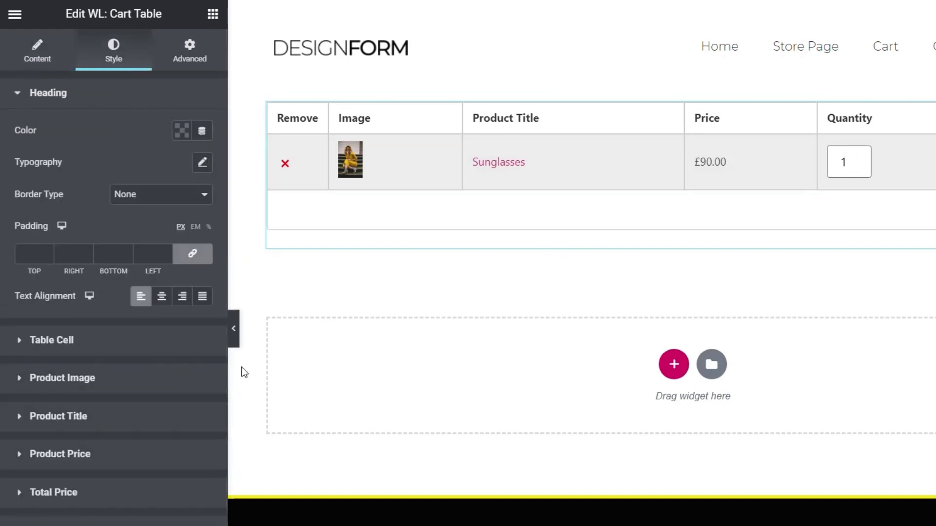
pyautogui.click(90, 384)
pyautogui.moveTo(31, 393); pyautogui.dragTo(81, 401)
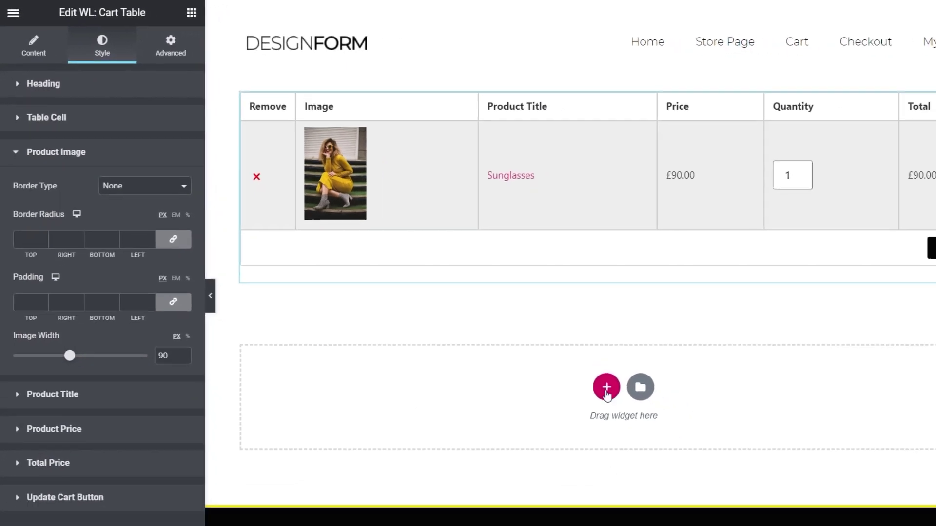
# - Add a section with two equal columns below the cart table and place the WL: Cart Total widget in its second column
pyautogui.click(607, 390)
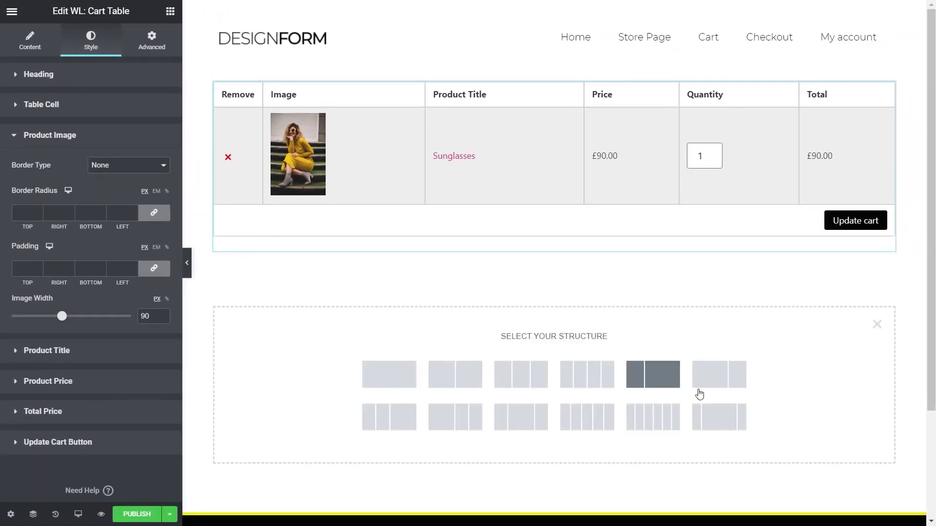
pyautogui.click(471, 385)
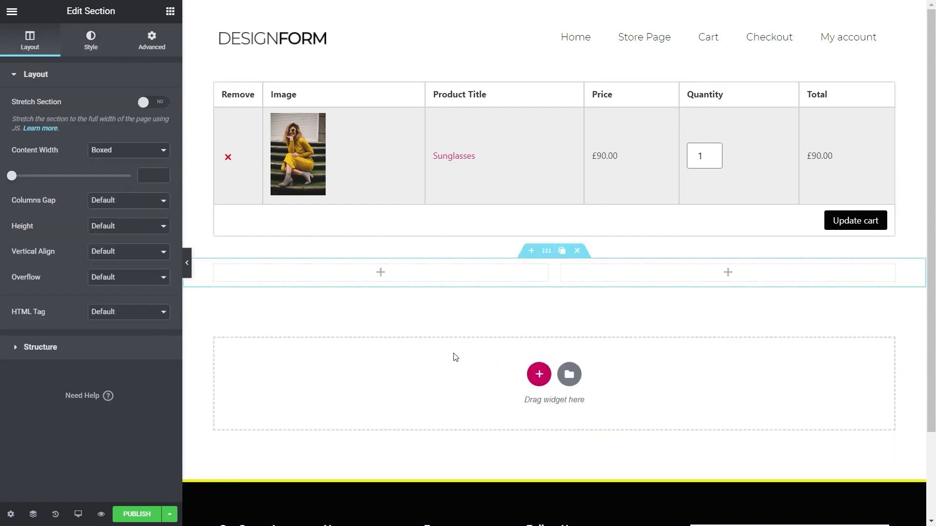
pyautogui.click(171, 11)
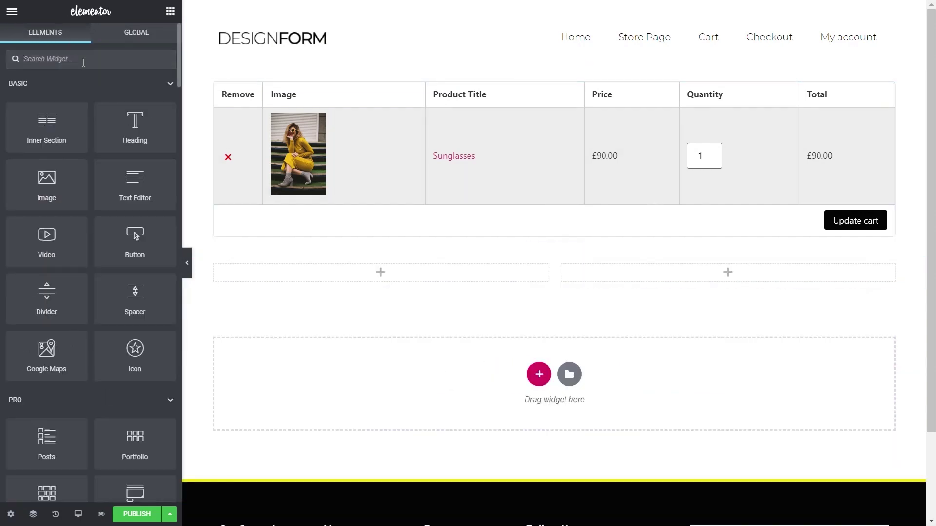
pyautogui.write('cart')
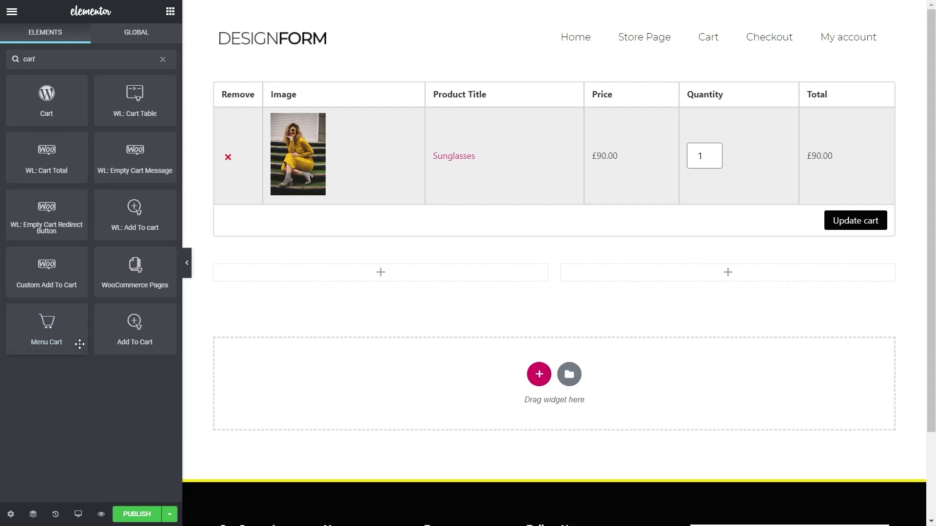
pyautogui.moveTo(49, 155); pyautogui.dragTo(724, 278)
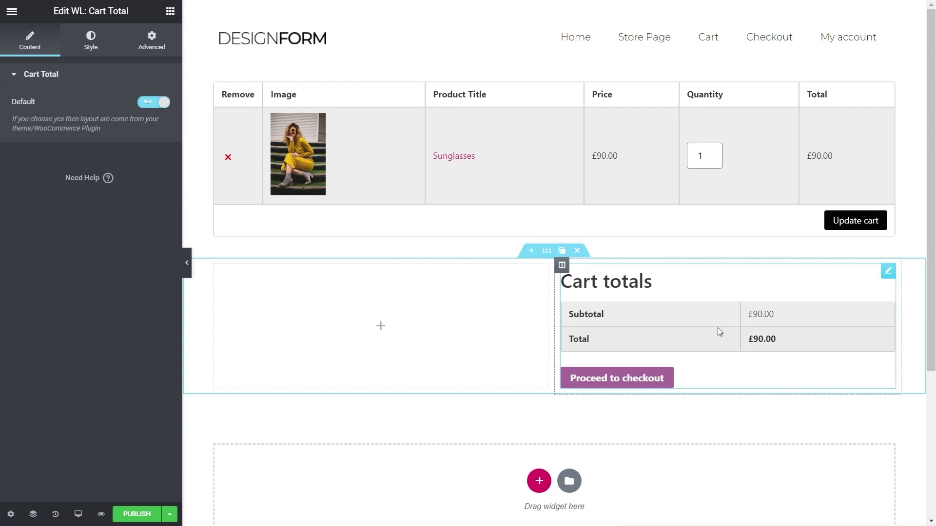
# - Turn off the Cart Total widget's default layout and set its heading font family to Montserrat
pyautogui.click(144, 102)
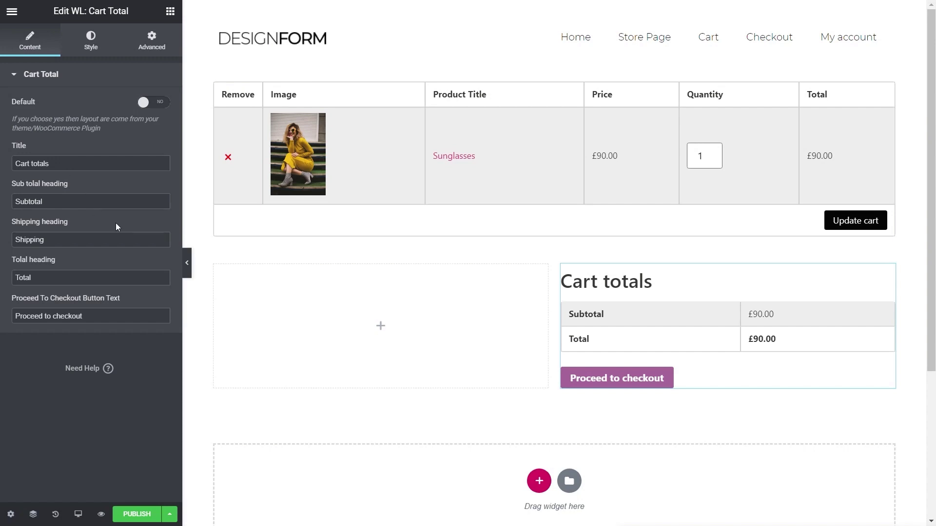
pyautogui.click(92, 44)
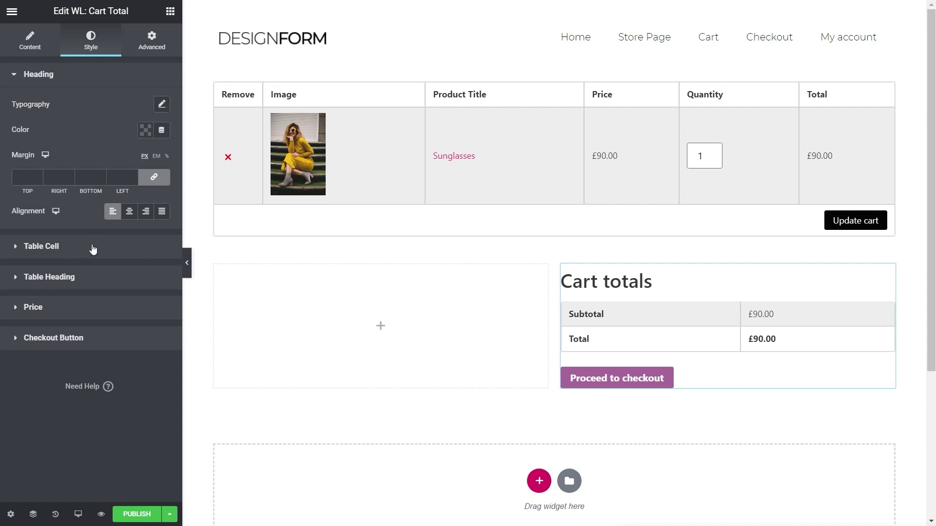
pyautogui.click(161, 104)
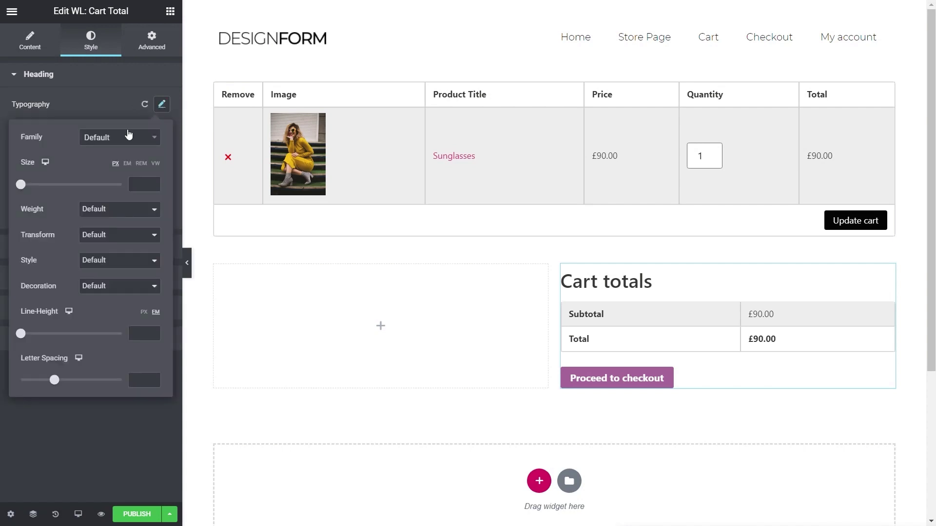
pyautogui.click(113, 141)
pyautogui.write('mont')
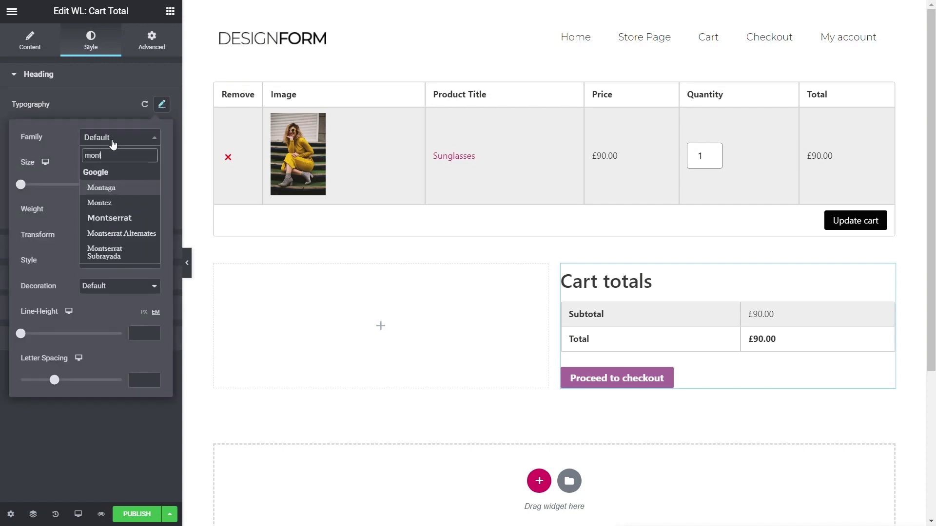
pyautogui.click(103, 218)
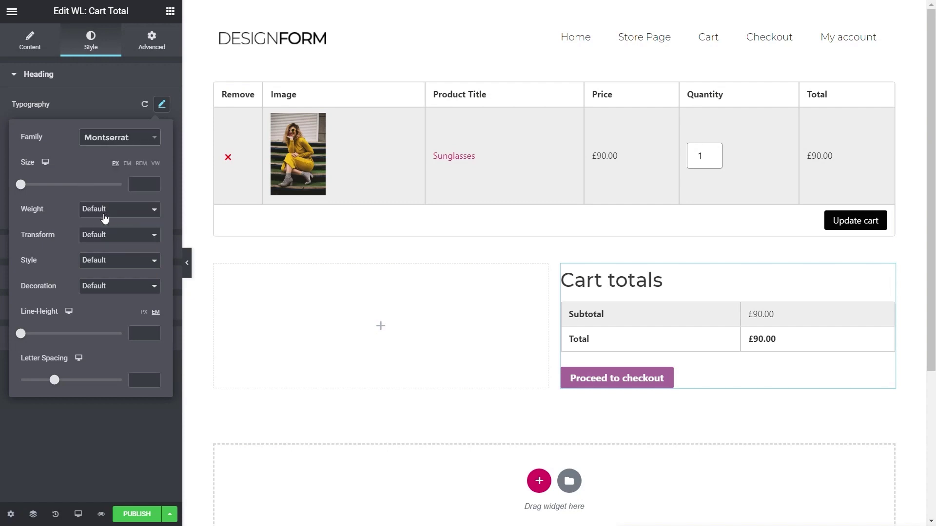
# - Set the Cart totals heading to weight 300, uppercase and size 23 px, and publish the template
pyautogui.click(117, 210)
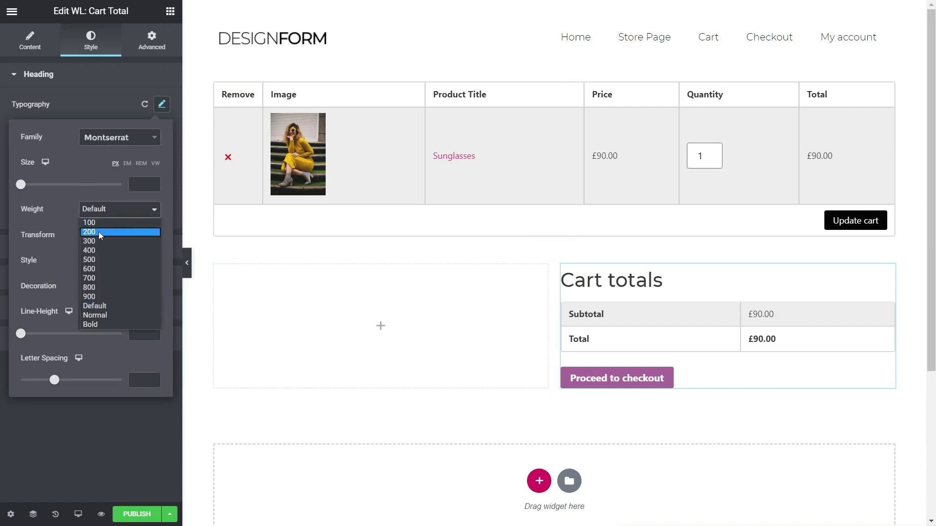
pyautogui.press('Escape')
pyautogui.click(109, 239)
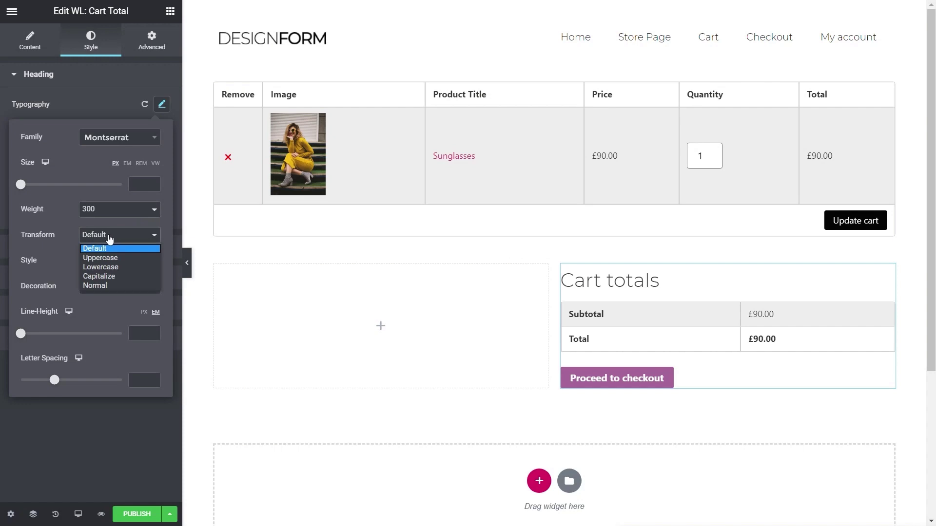
pyautogui.click(103, 258)
pyautogui.moveTo(20, 185); pyautogui.dragTo(32, 189)
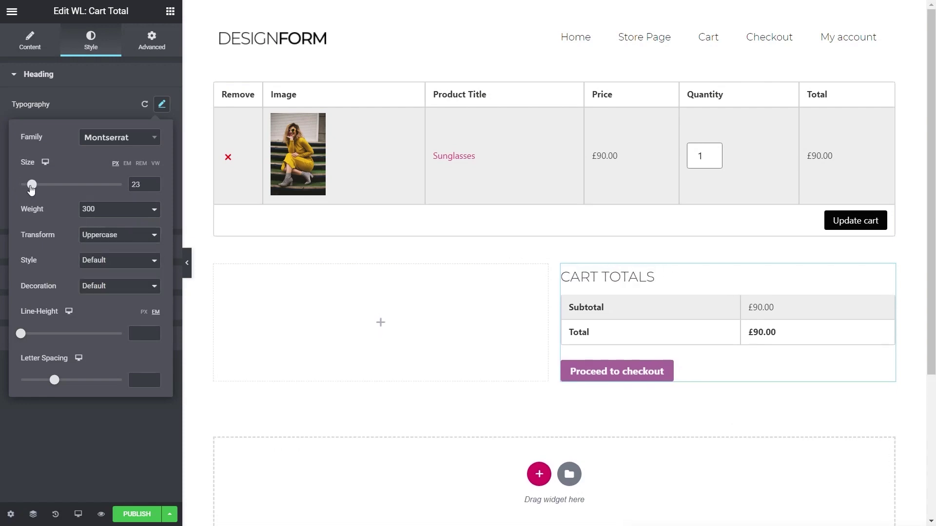
pyautogui.click(94, 452)
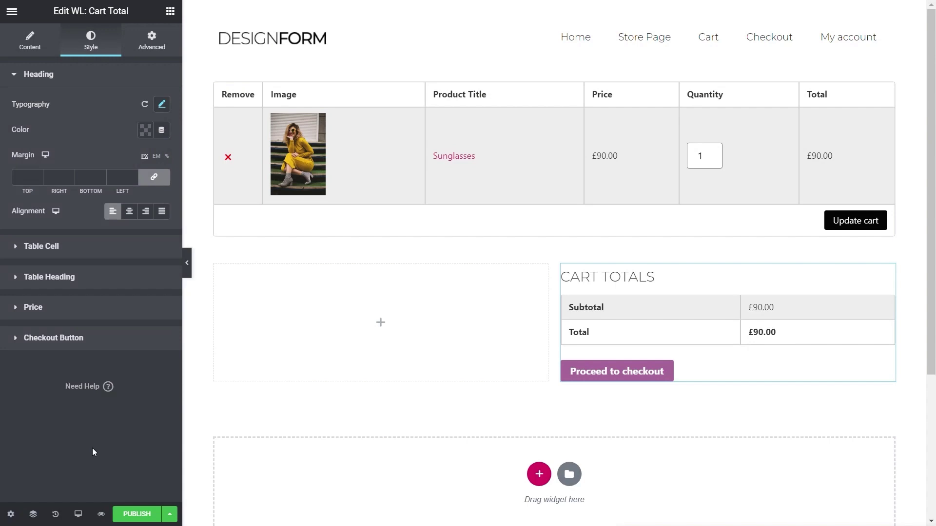
pyautogui.click(137, 515)
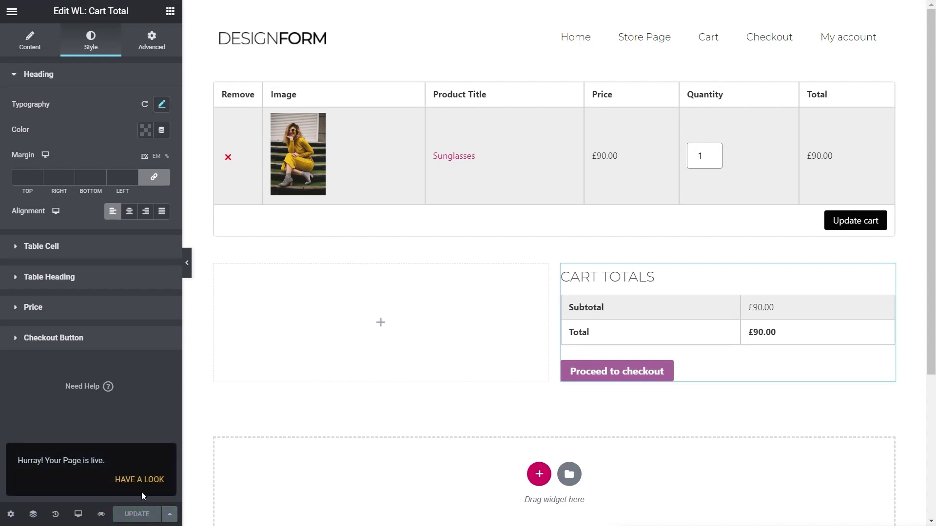
# - Exit the Elementor editor to the WordPress dashboard and open the WooLentor settings for WooCommerce templates
pyautogui.click(12, 11)
pyautogui.click(82, 351)
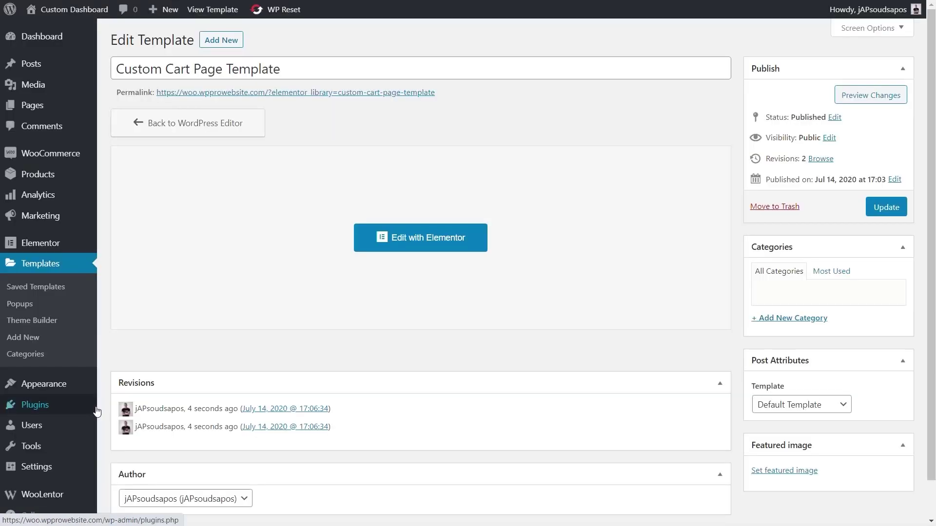
pyautogui.moveTo(87, 405)
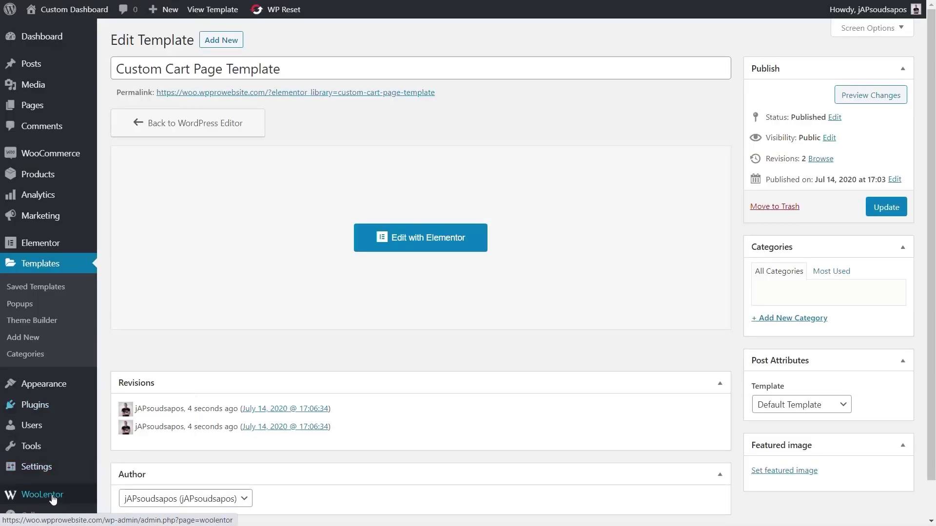
pyautogui.moveTo(51, 497)
pyautogui.click(130, 465)
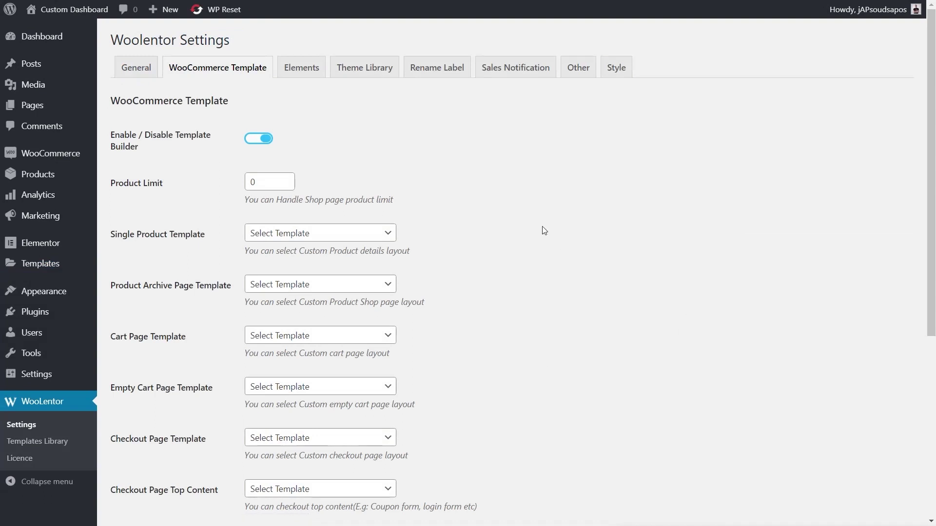
# - Assign Custom Cart Page Template (page) as the Cart Page Template and try to save the WooLentor settings
pyautogui.scroll(-1, 585, 246)
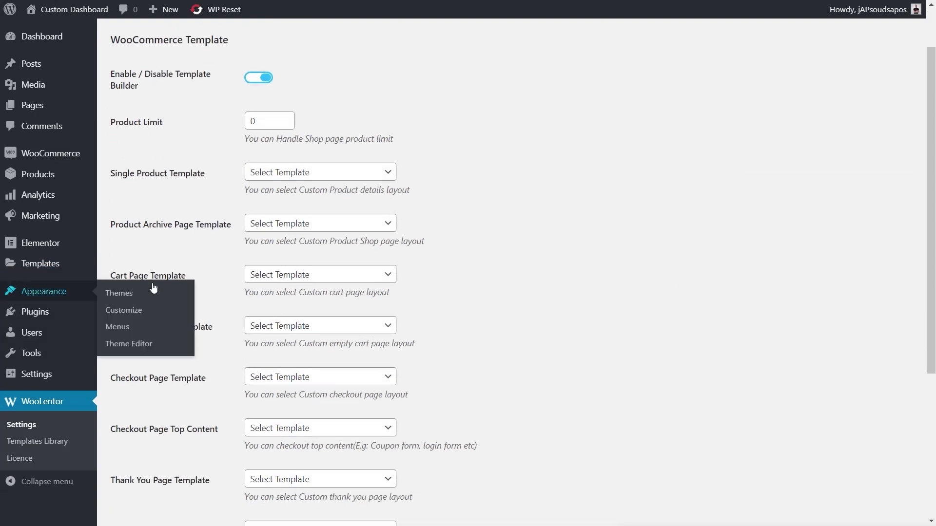
pyautogui.click(331, 282)
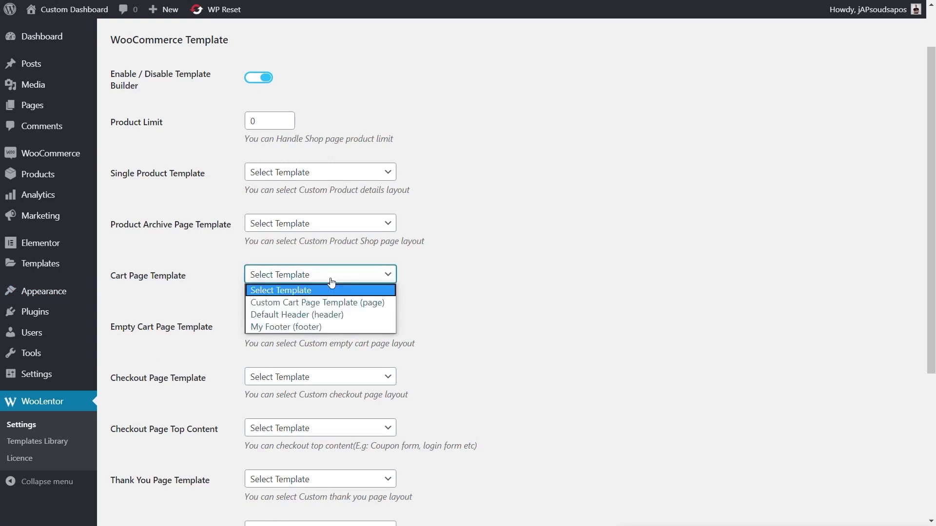
pyautogui.click(286, 303)
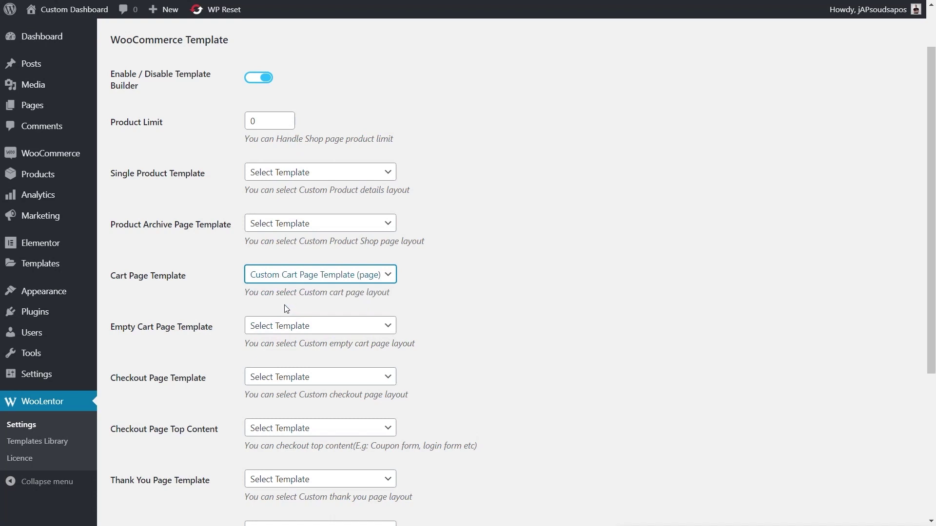
pyautogui.scroll(-5, 603, 322)
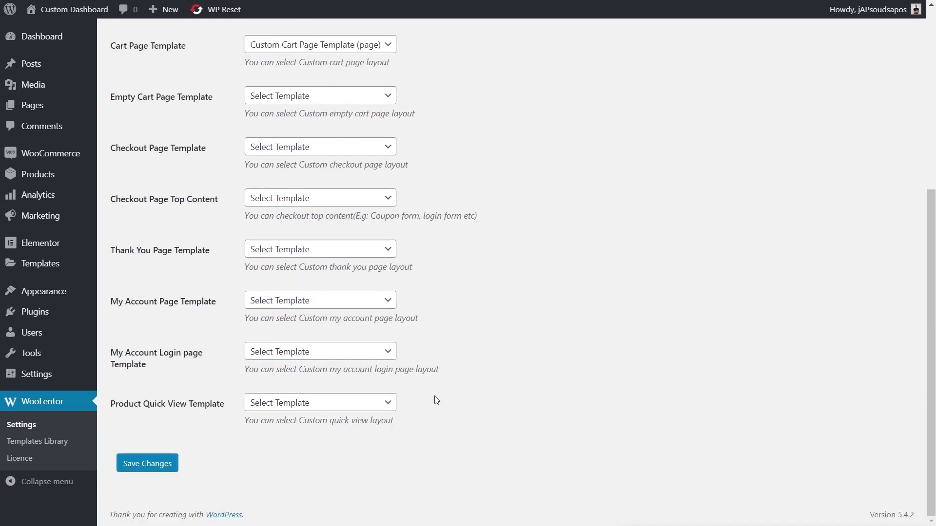
pyautogui.click(148, 464)
# - Set the Product Limit to 1 and save the settings, and reload the store's cart page to check the custom template
pyautogui.scroll(4, 609, 239)
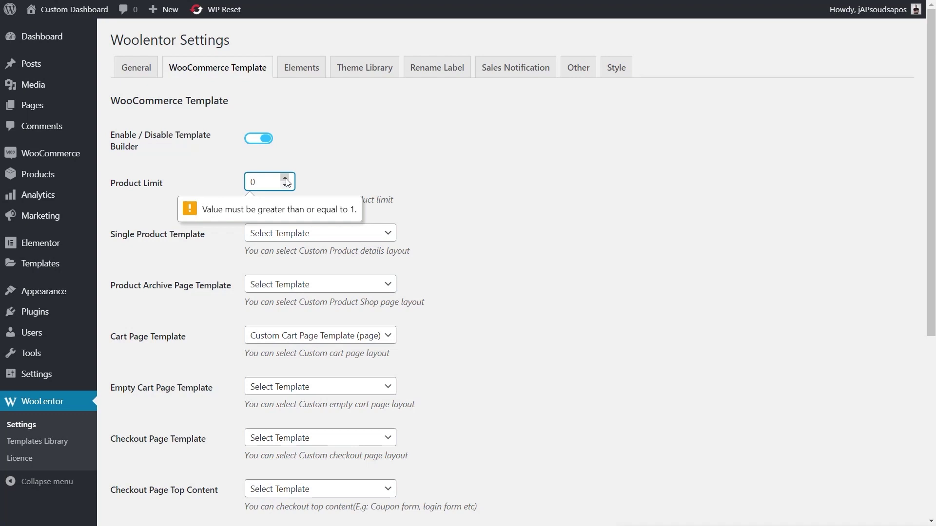
pyautogui.click(285, 178)
pyautogui.scroll(-5, 519, 329)
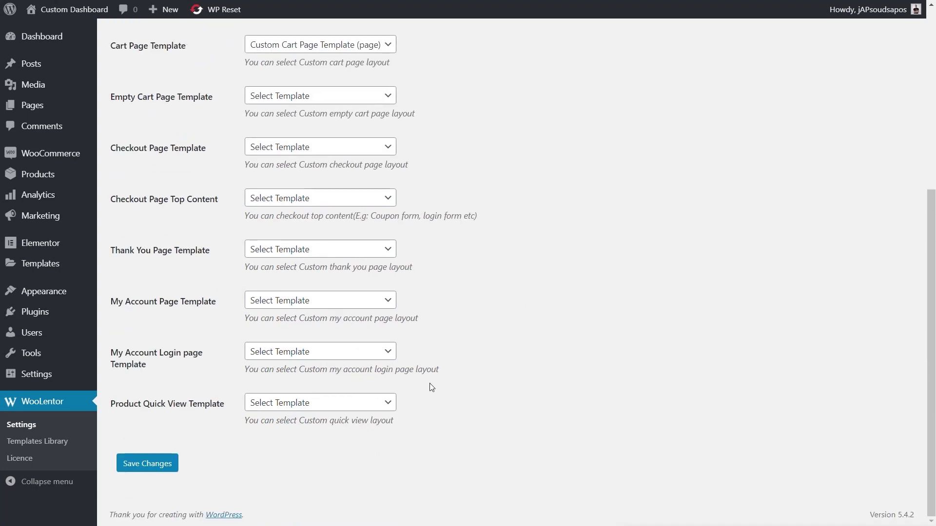
pyautogui.click(147, 465)
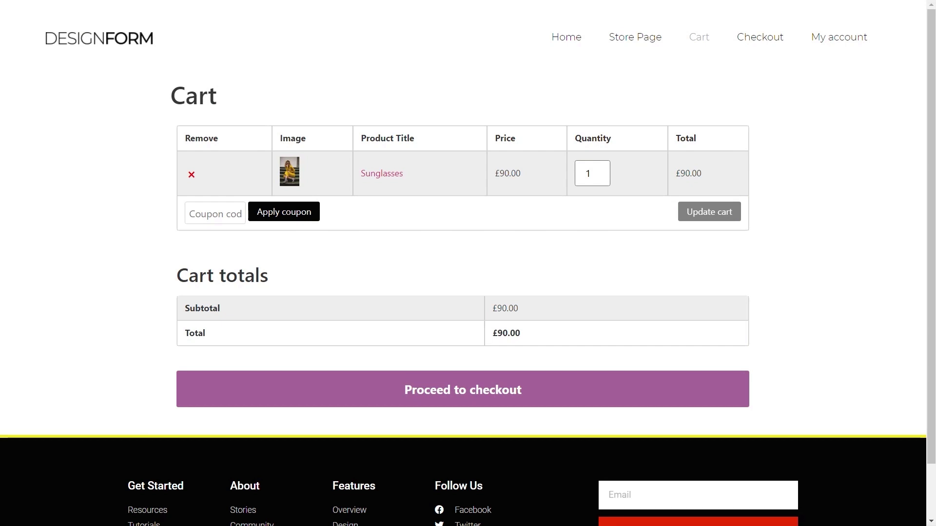
pyautogui.press('F5')
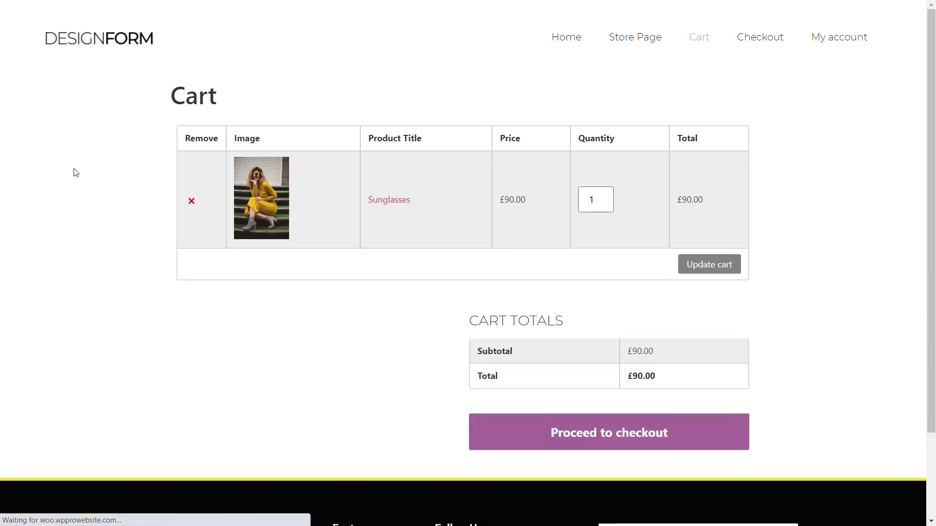